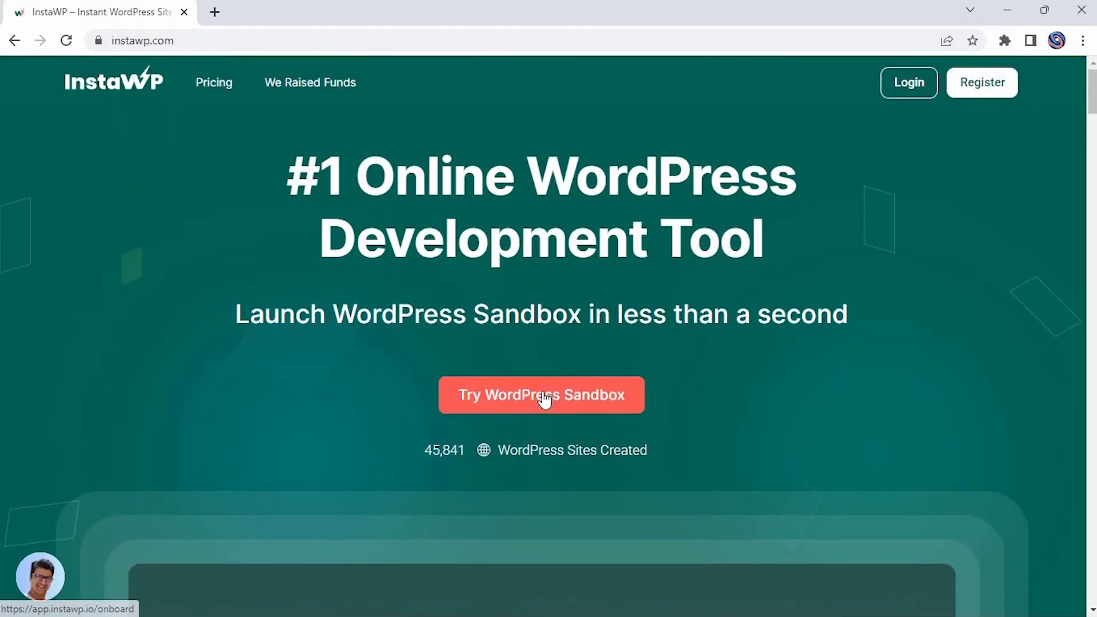
# - Launch the InstaWP WordPress sandbox, create a new site, and log in to it automatically
pyautogui.click(544, 397)
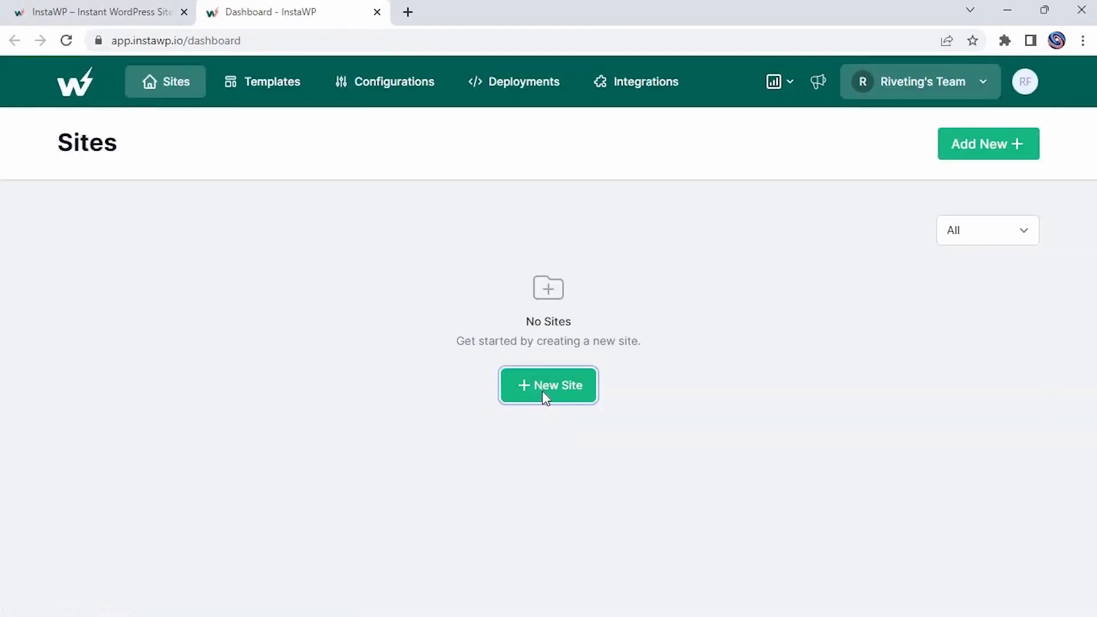
pyautogui.click(544, 394)
pyautogui.click(607, 553)
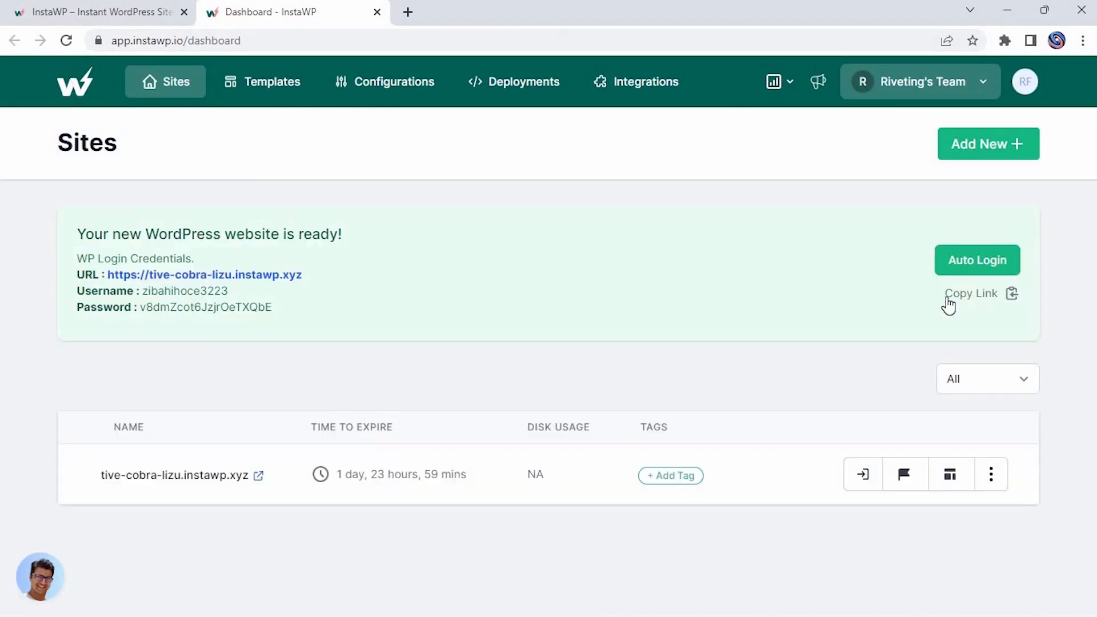
pyautogui.click(974, 267)
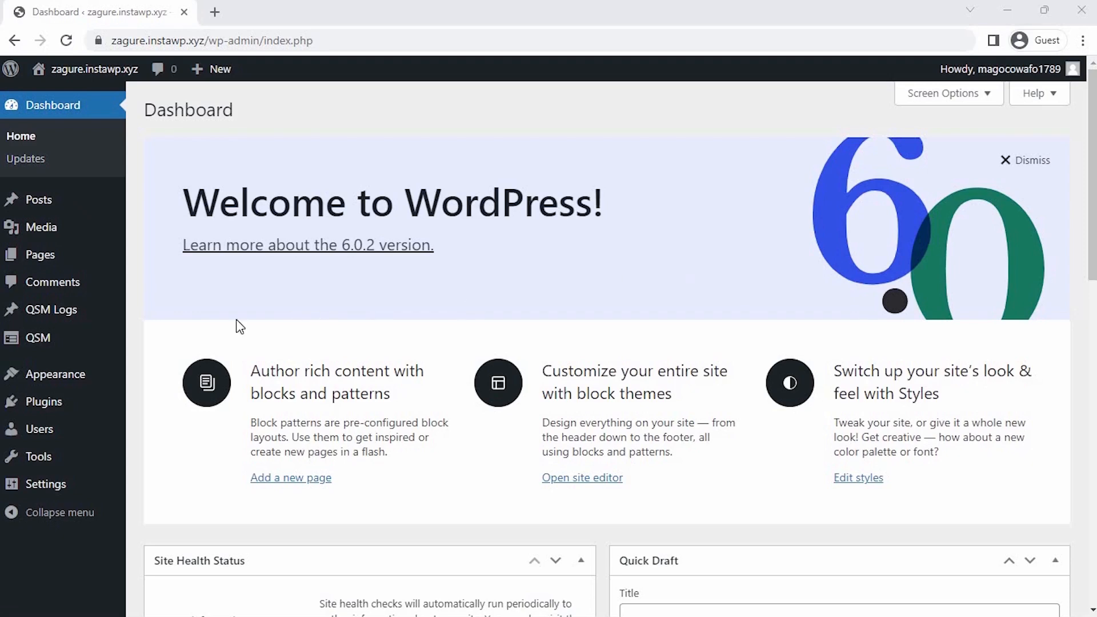
# - Start a new quiz in QSM's Quizzes & Surveys and proceed with the Default Theme
pyautogui.moveTo(50, 338)
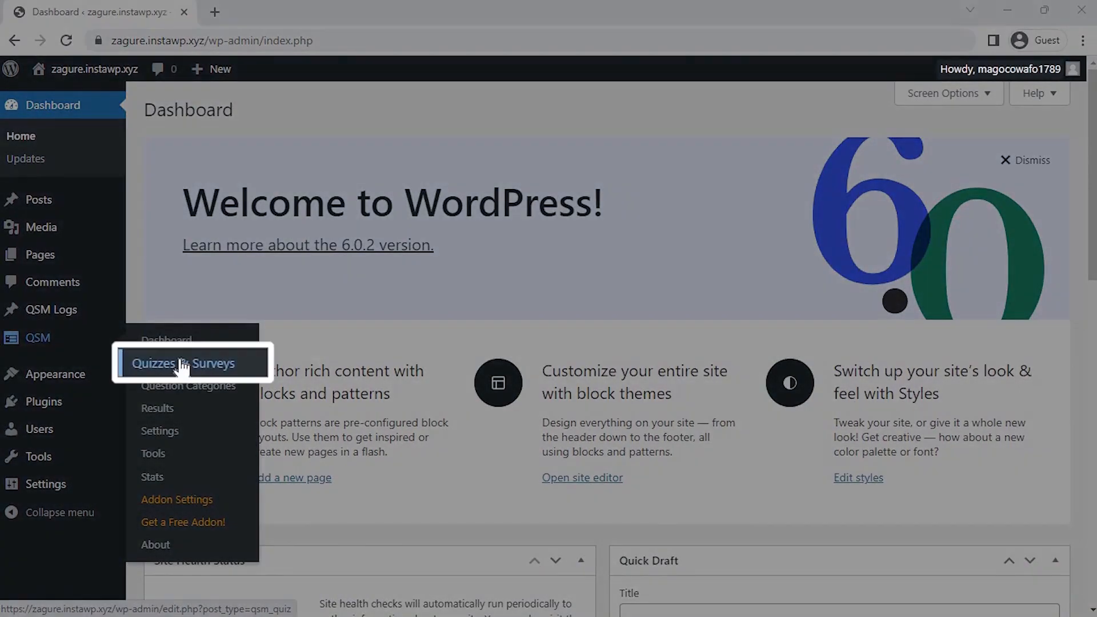
pyautogui.click(181, 366)
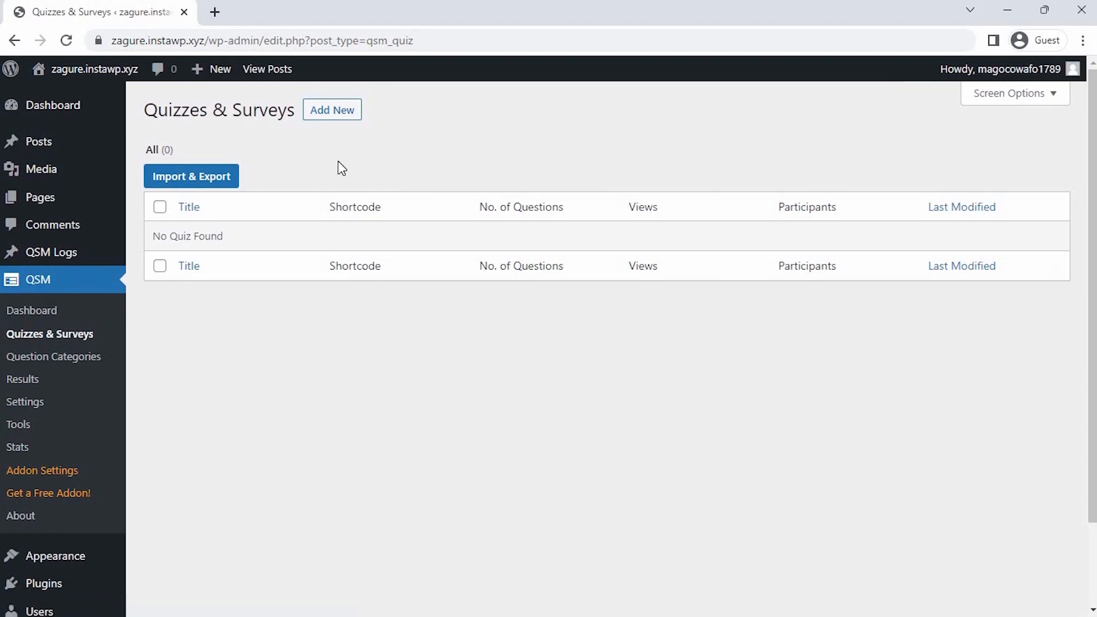
pyautogui.click(333, 113)
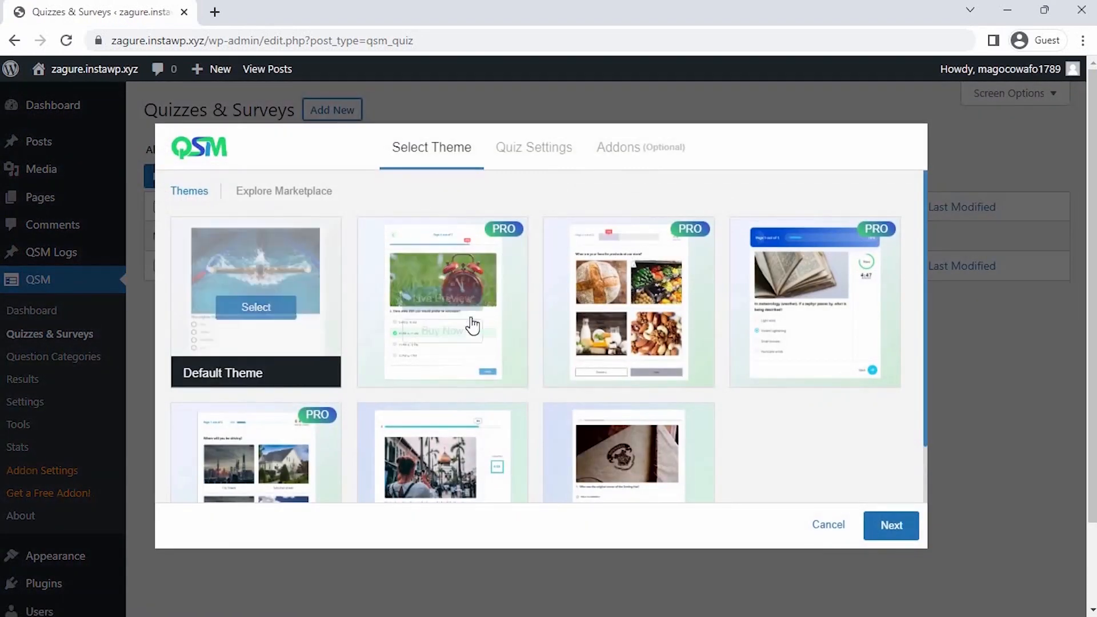
pyautogui.scroll(-2, 858, 346)
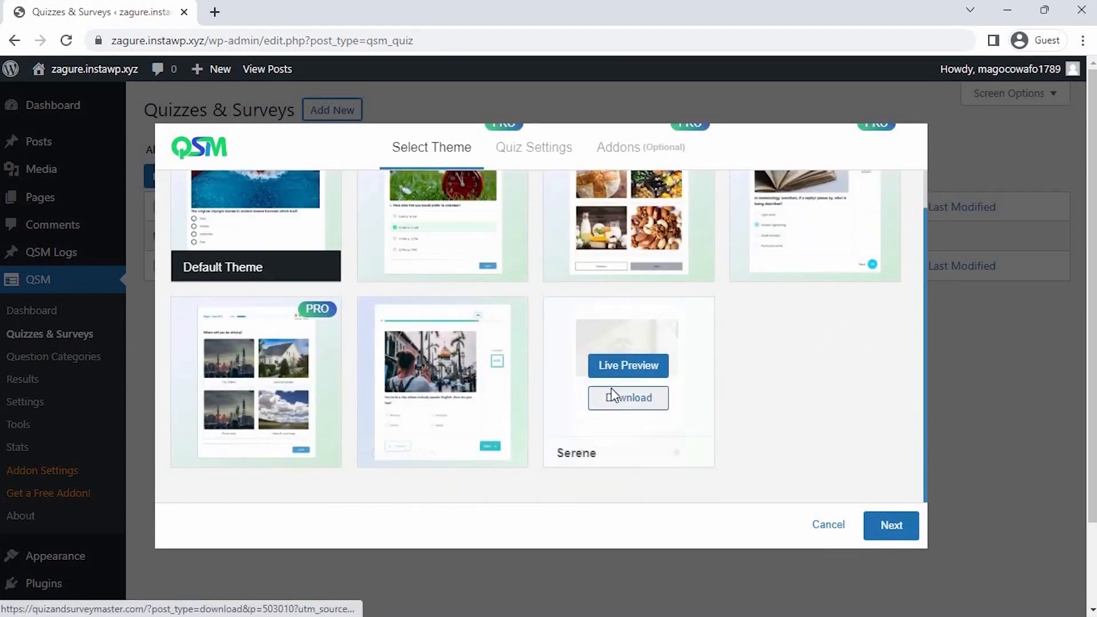
pyautogui.scroll(2, 322, 307)
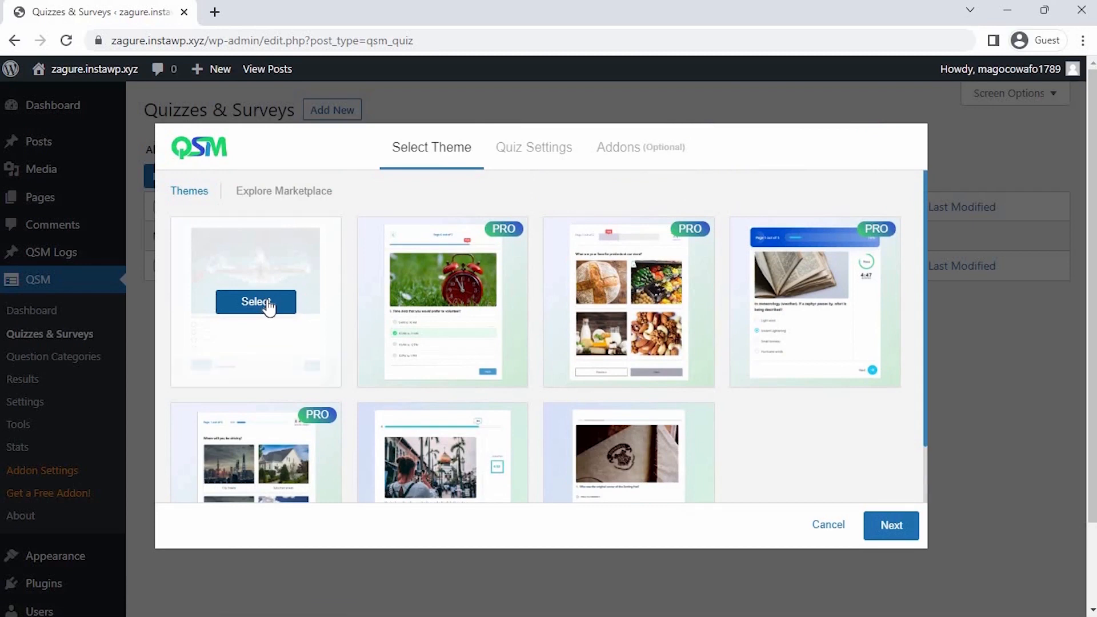
pyautogui.click(891, 529)
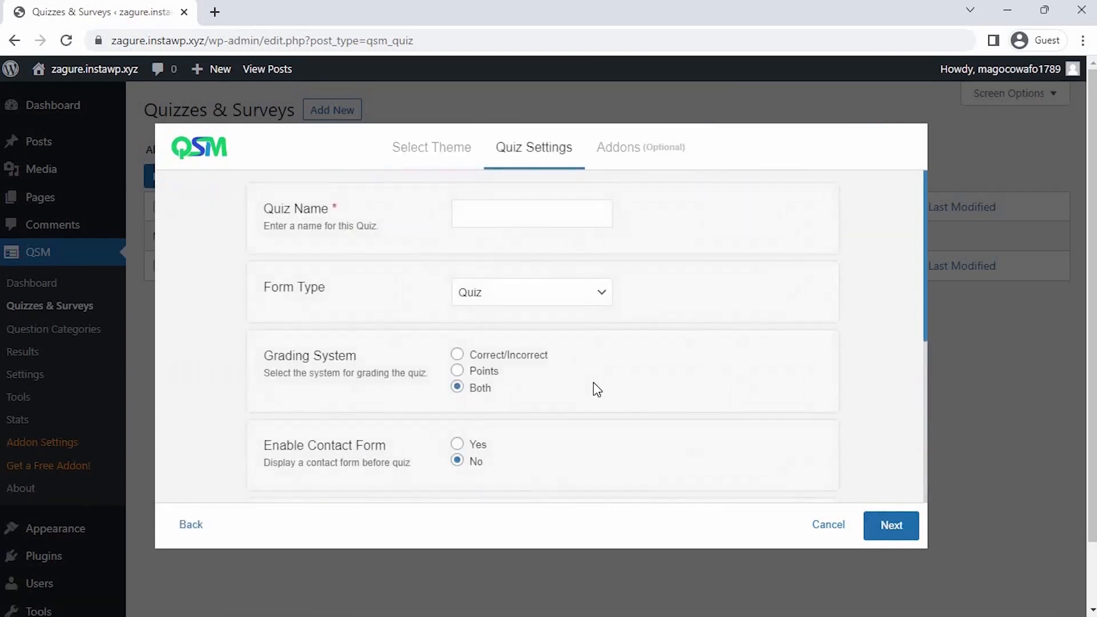
# - Name the quiz "Market Research Survey" and set its form type to Survey
pyautogui.click(486, 212)
pyautogui.write('Market')
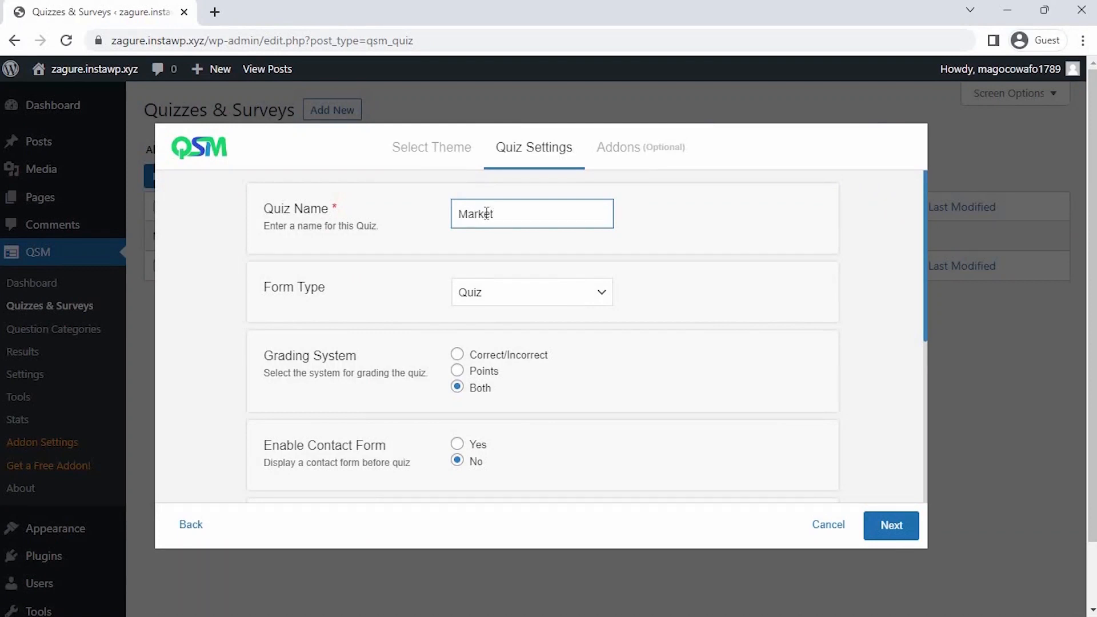
pyautogui.write(' Research Survey')
pyautogui.click(532, 296)
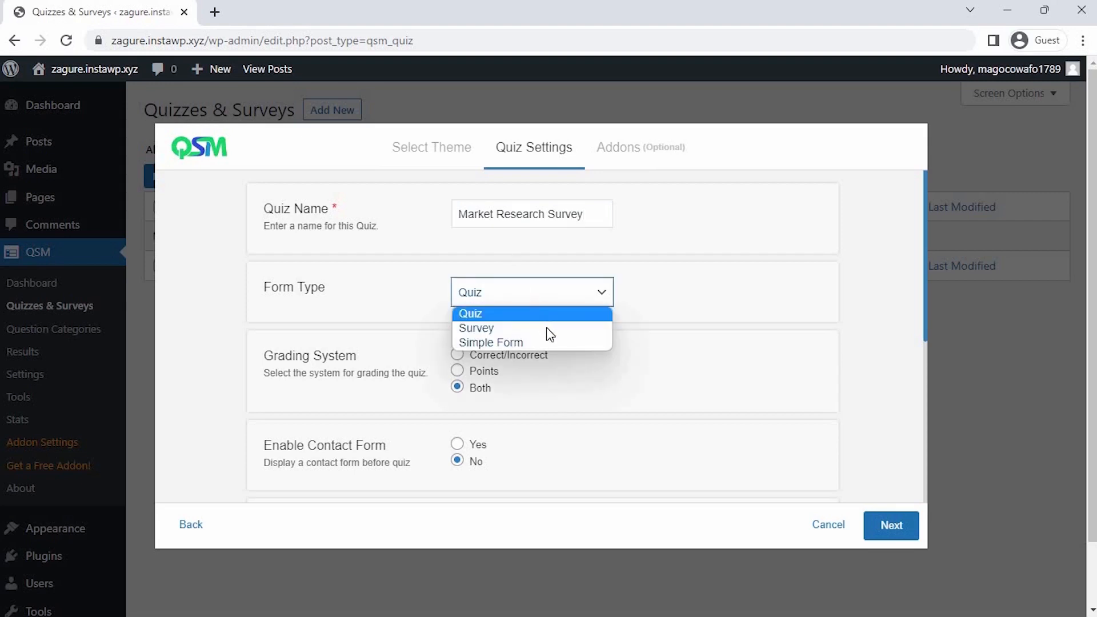
pyautogui.click(550, 330)
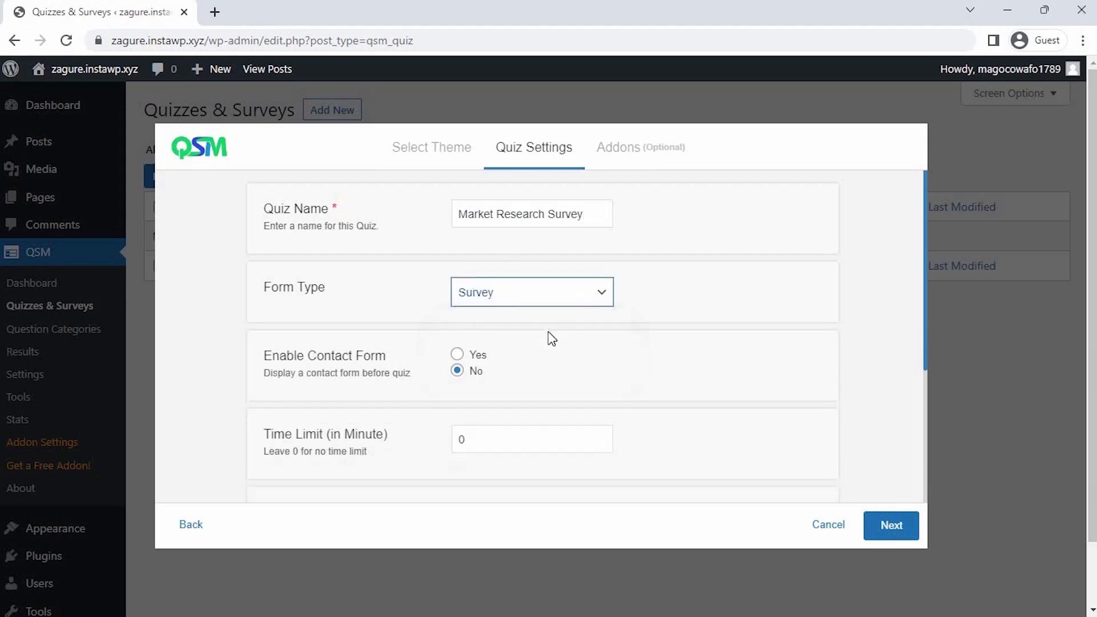
pyautogui.click(600, 437)
pyautogui.click(600, 438)
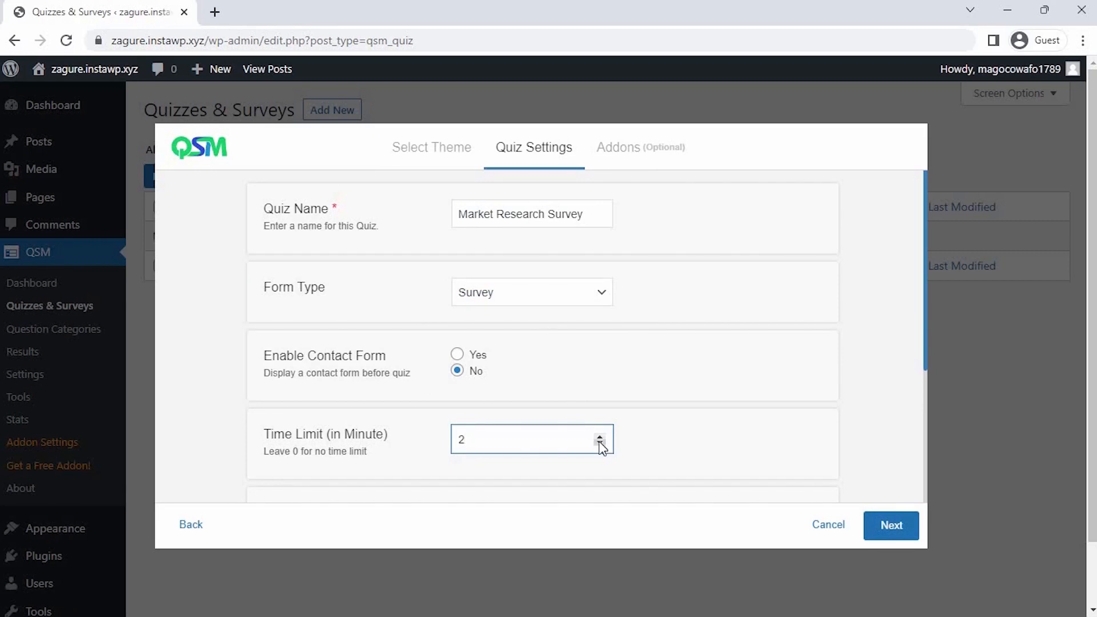
pyautogui.click(600, 445)
pyautogui.click(600, 444)
pyautogui.scroll(-3, 600, 443)
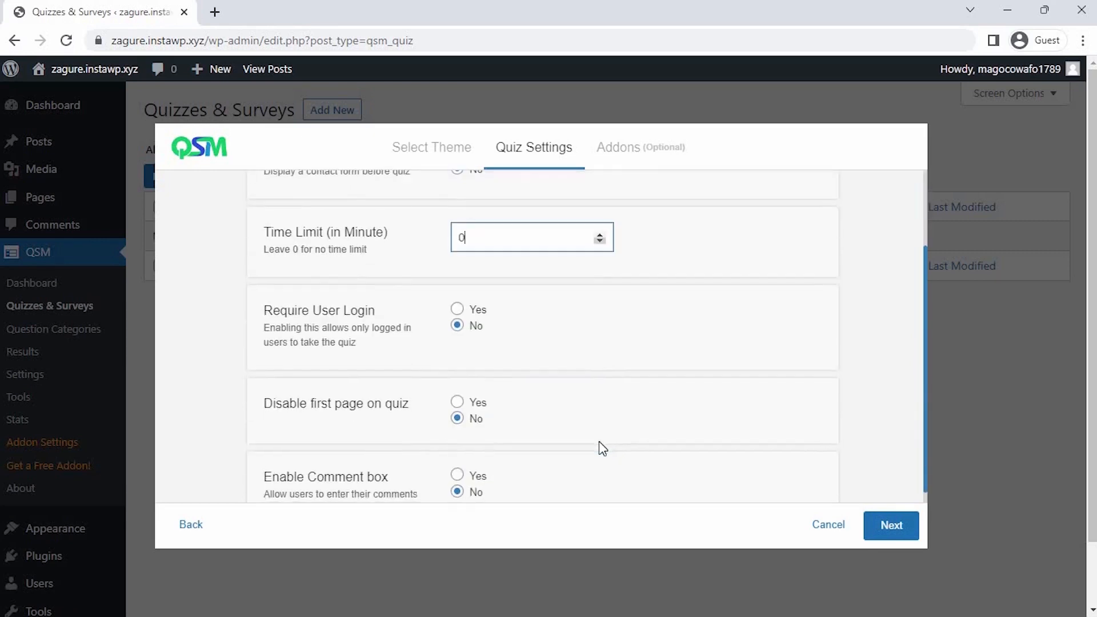
pyautogui.click(473, 318)
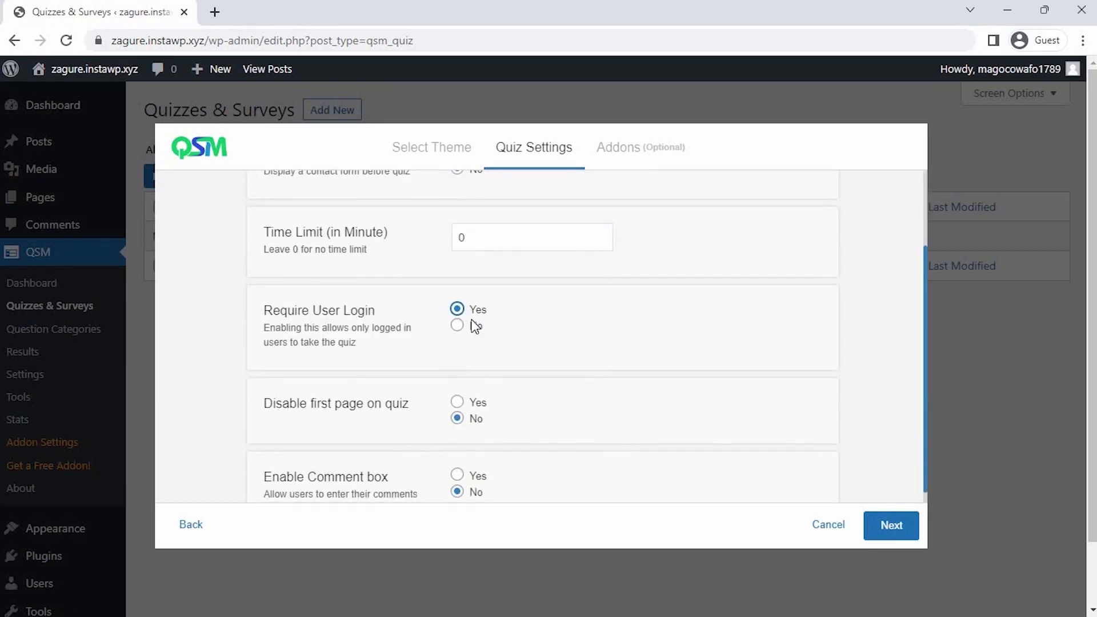
pyautogui.click(475, 326)
pyautogui.scroll(3, 537, 330)
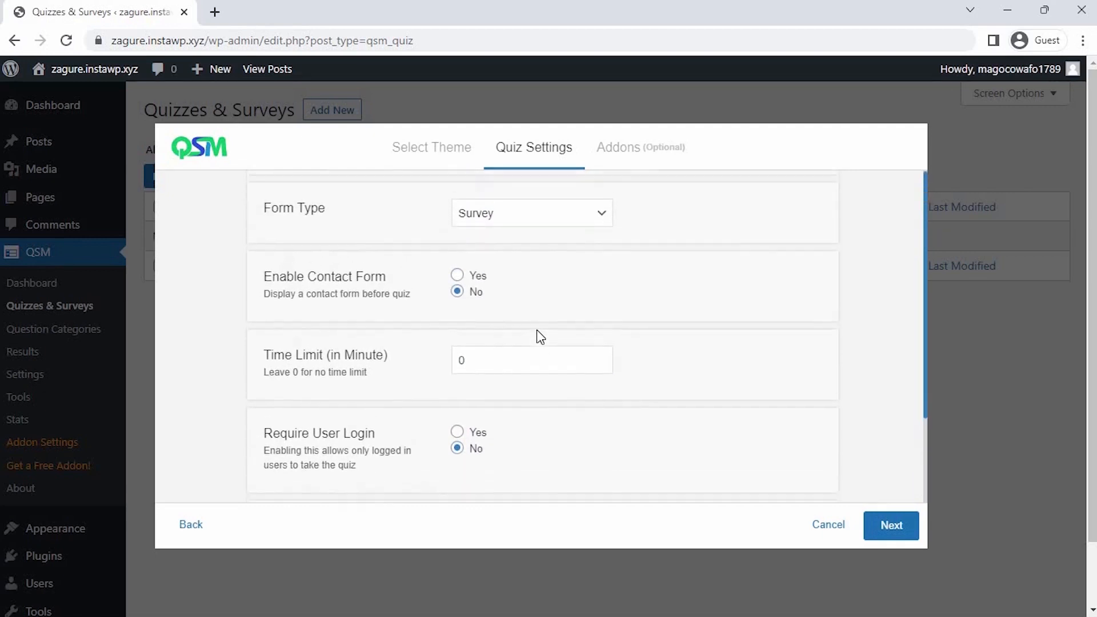
pyautogui.scroll(1, 536, 330)
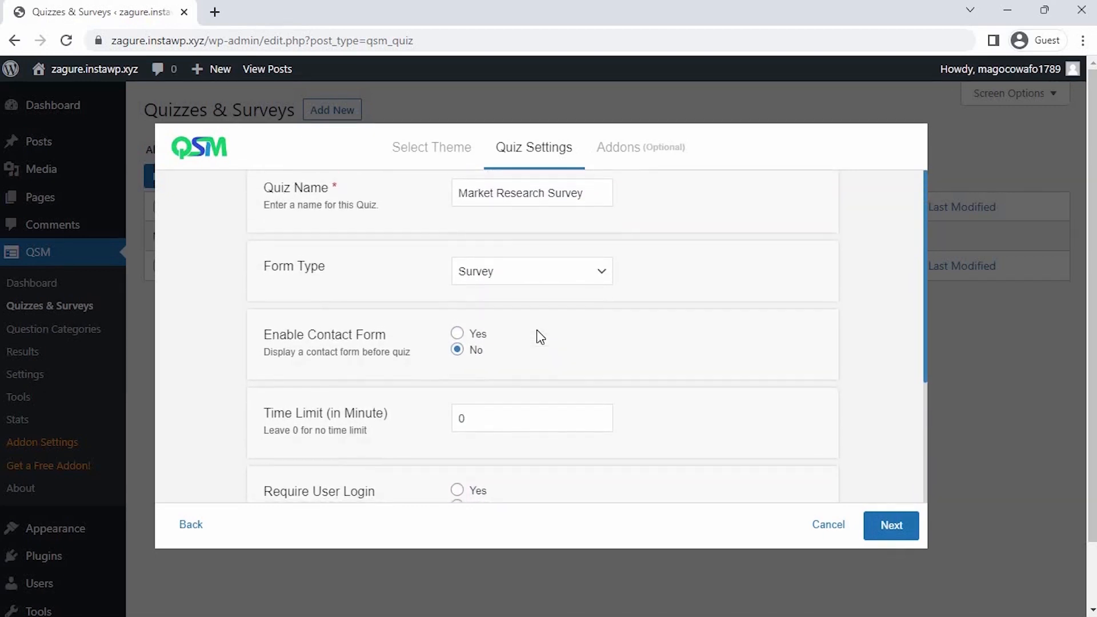
# - Accept the quiz settings, review the optional addons without choosing any, and create the quiz
pyautogui.click(890, 529)
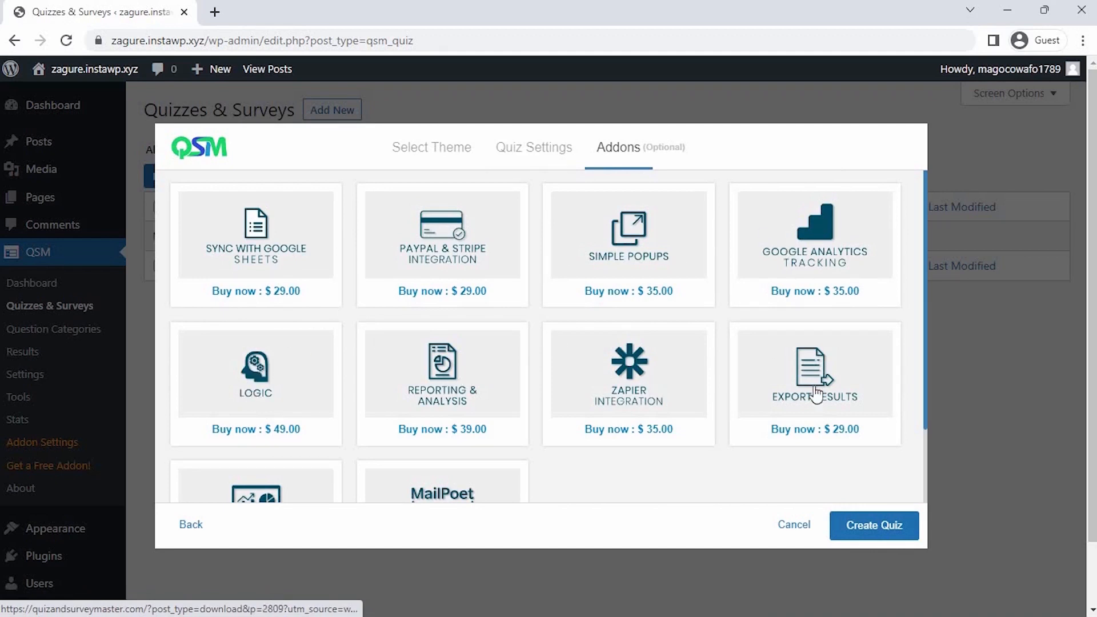
pyautogui.scroll(-3, 843, 413)
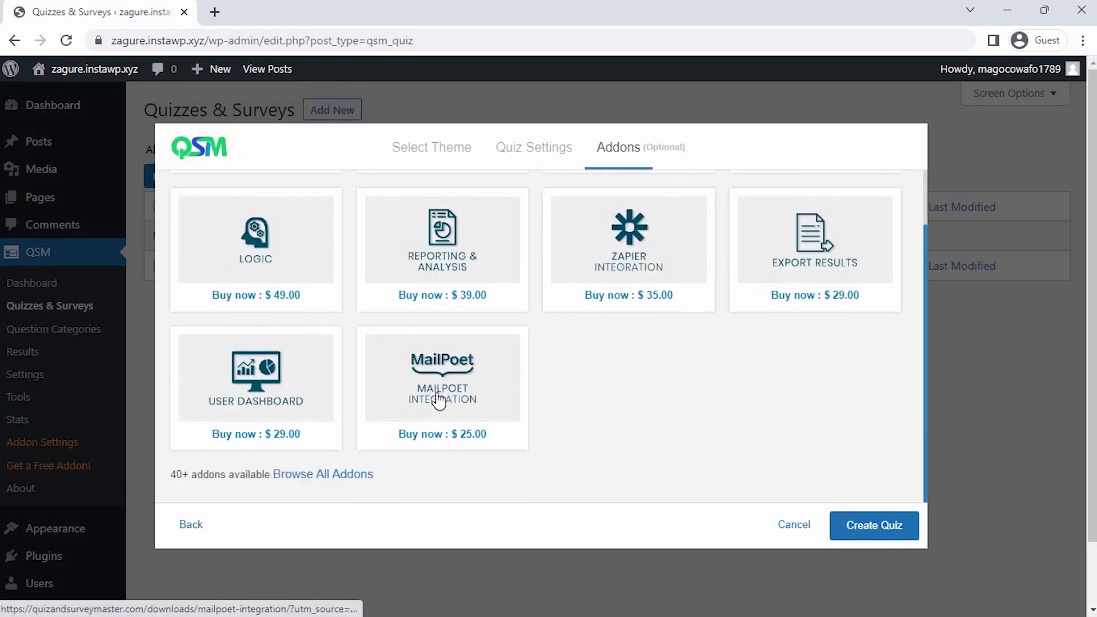
pyautogui.click(895, 531)
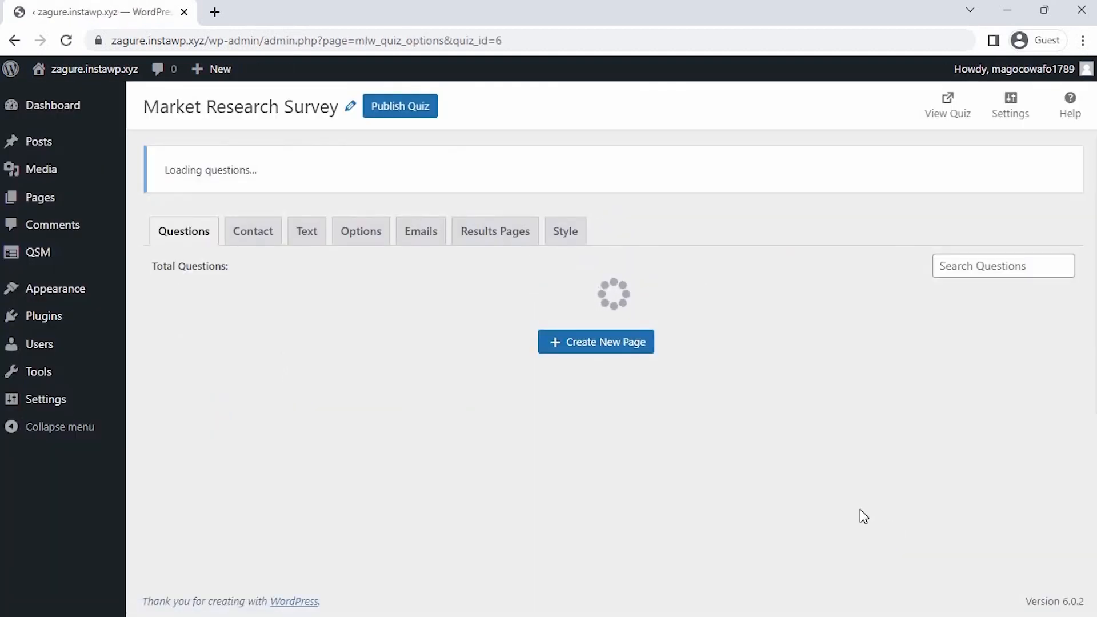
# - Title the first question on Page 1 "How often do you use hair products ?"
pyautogui.scroll(-2, 562, 382)
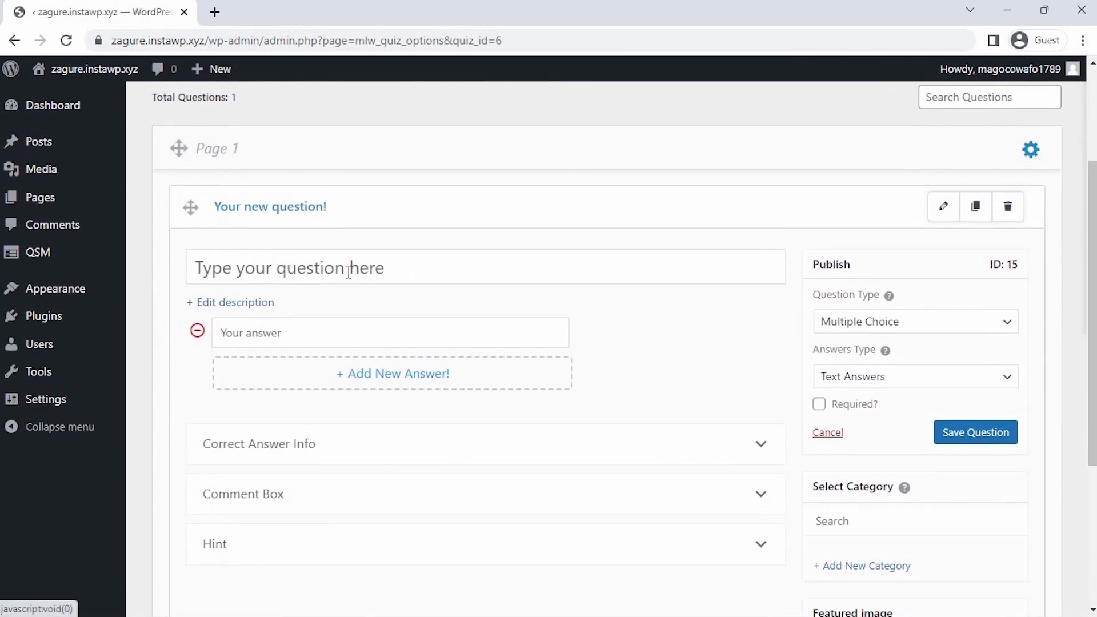
pyautogui.click(346, 273)
pyautogui.write('How ')
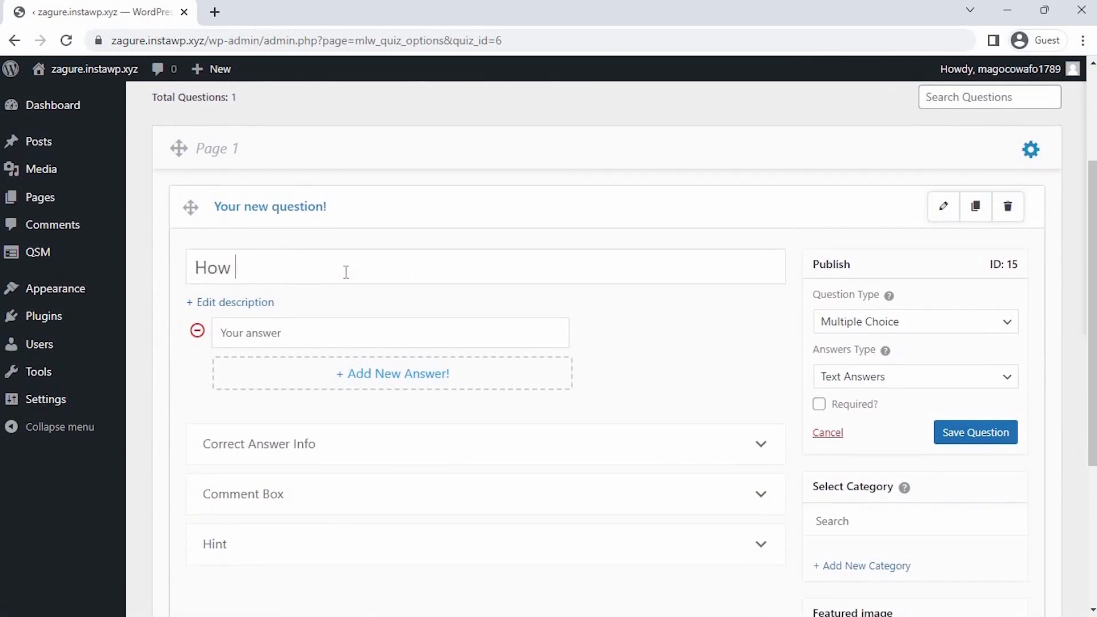
pyautogui.write('often Do you use ')
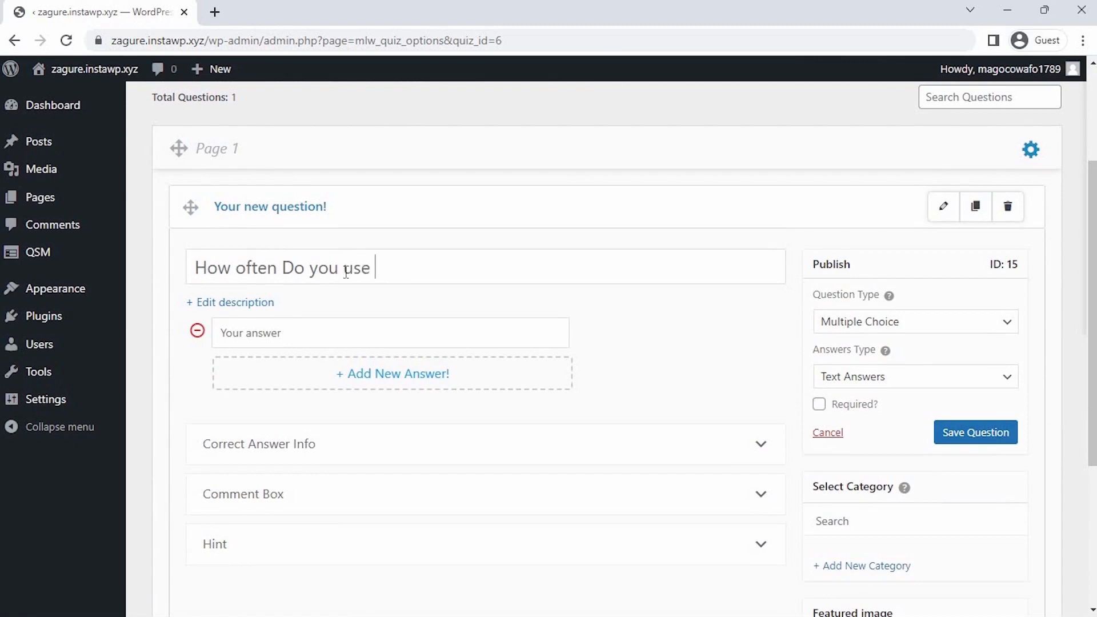
pyautogui.write('hair product')
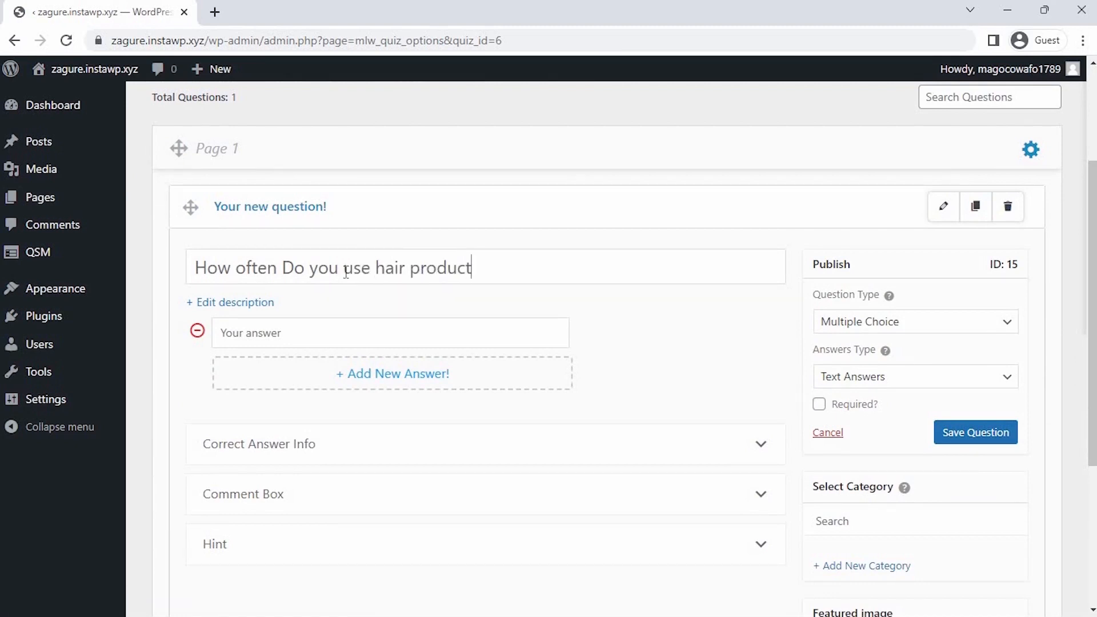
pyautogui.write('s?')
pyautogui.press('Left')
pyautogui.click(294, 268)
pyautogui.press('BackSpace')
pyautogui.write('d')
# - Make the first question Polar, with left label "Not at all often" and right label "Extremely often"
pyautogui.click(846, 320)
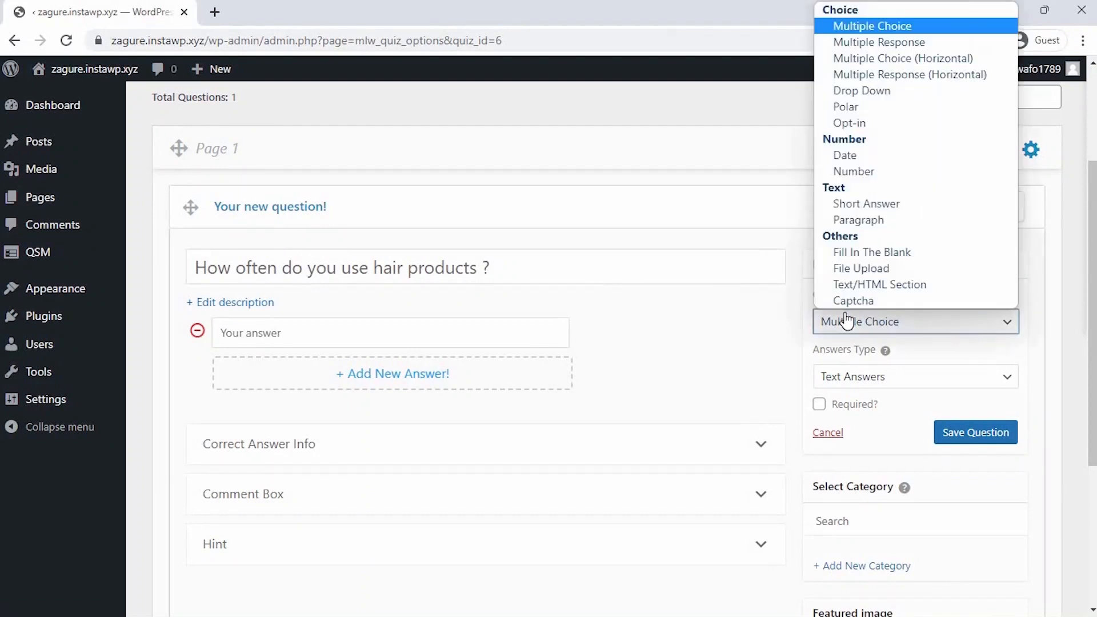
pyautogui.click(918, 110)
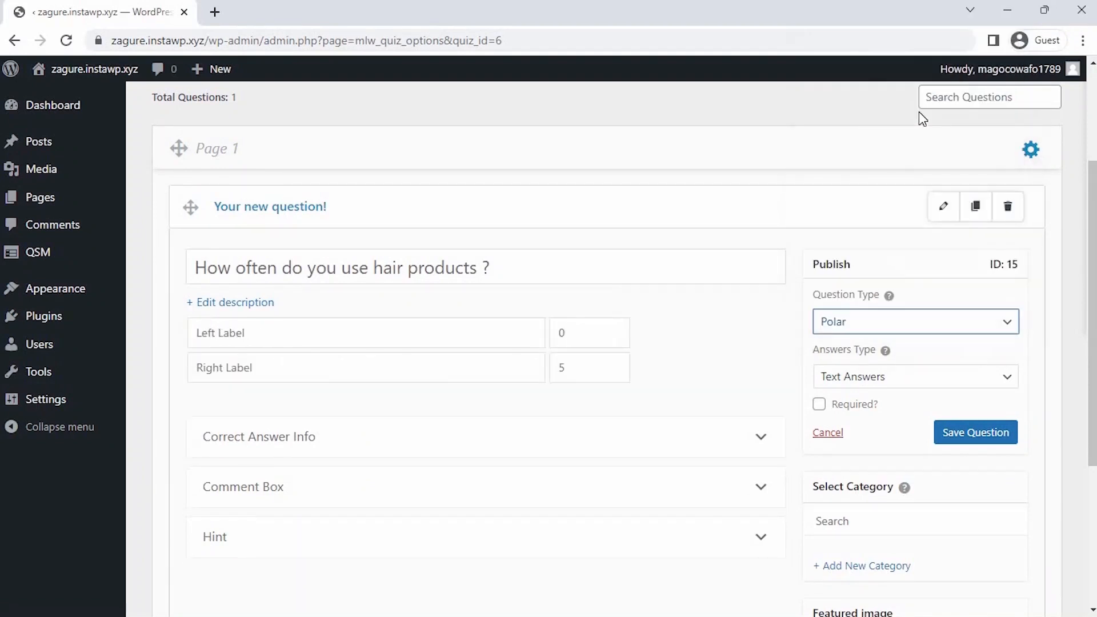
pyautogui.click(381, 338)
pyautogui.write('Not ')
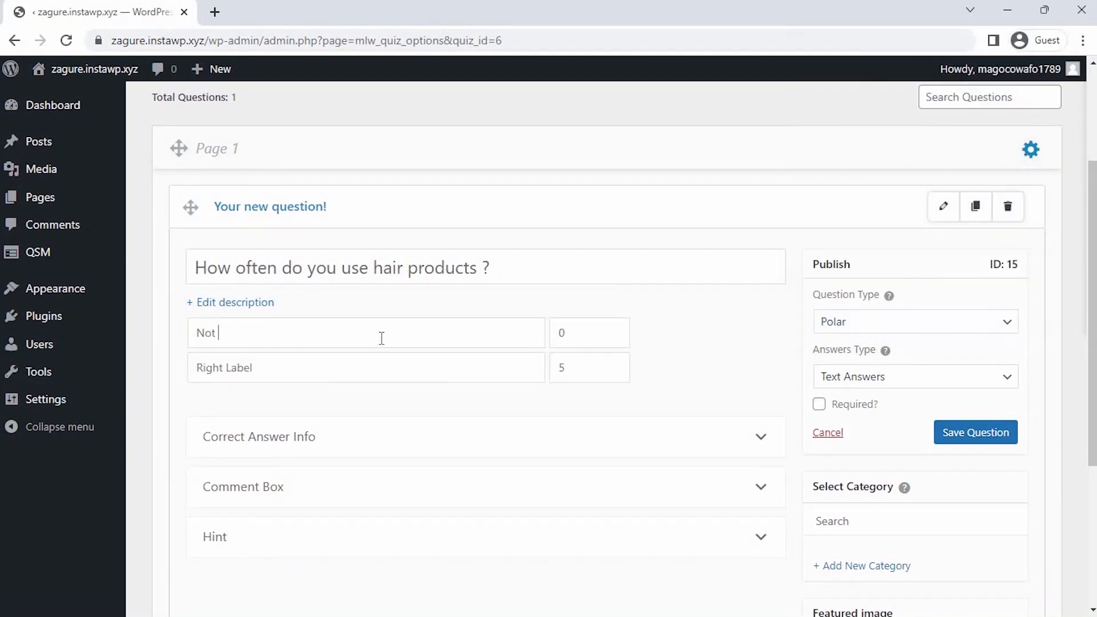
pyautogui.write('at all often')
pyautogui.click(390, 365)
pyautogui.write('Extremel')
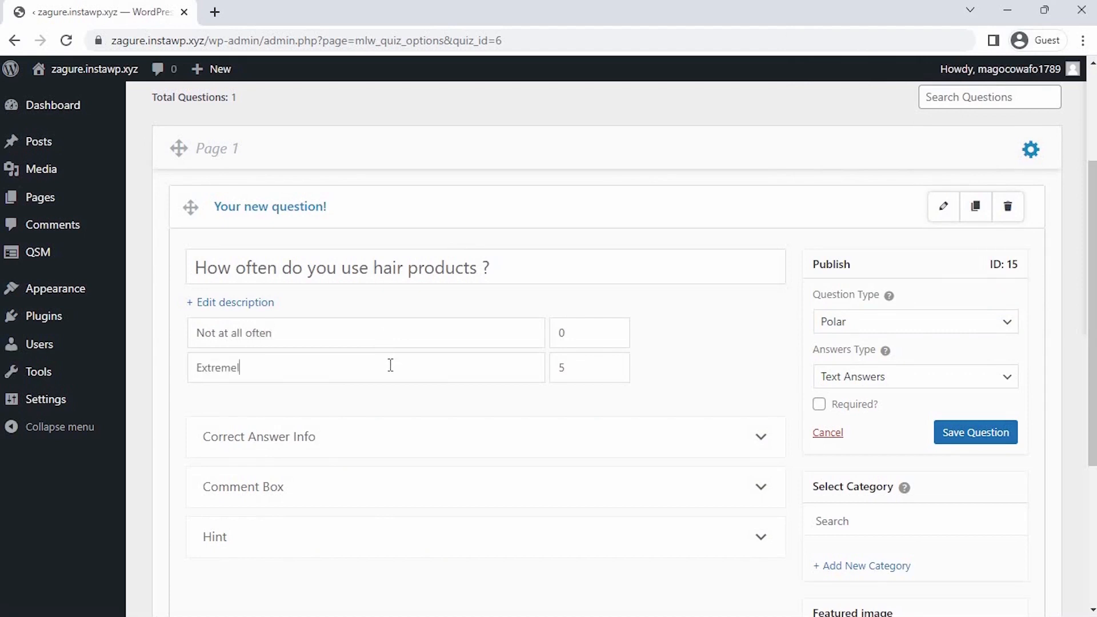
pyautogui.write('y often')
# - Save the hair products question as required and create a new question below it
pyautogui.click(863, 413)
pyautogui.click(989, 435)
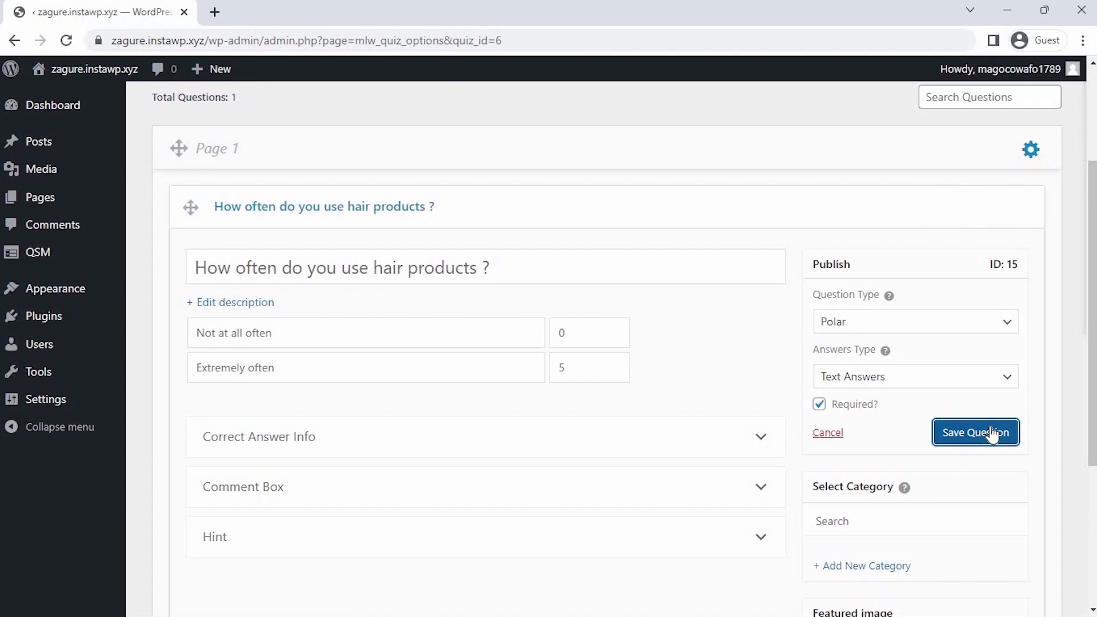
pyautogui.scroll(-5, 992, 435)
pyautogui.click(852, 489)
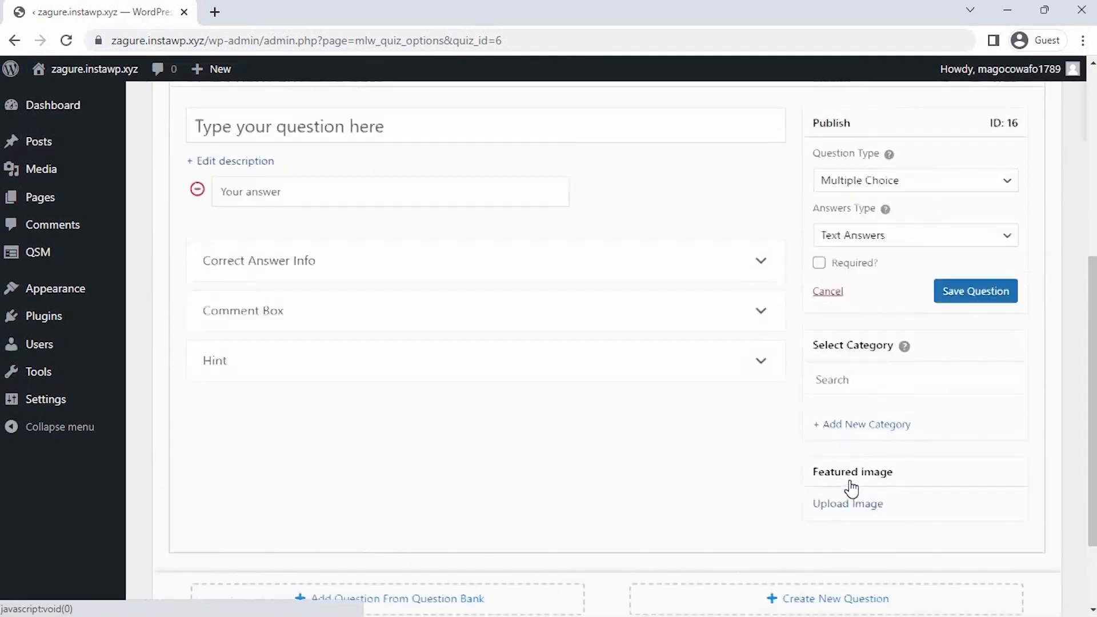
# - Title the second question "What hair product brands, can you think of ?"
pyautogui.write('H')
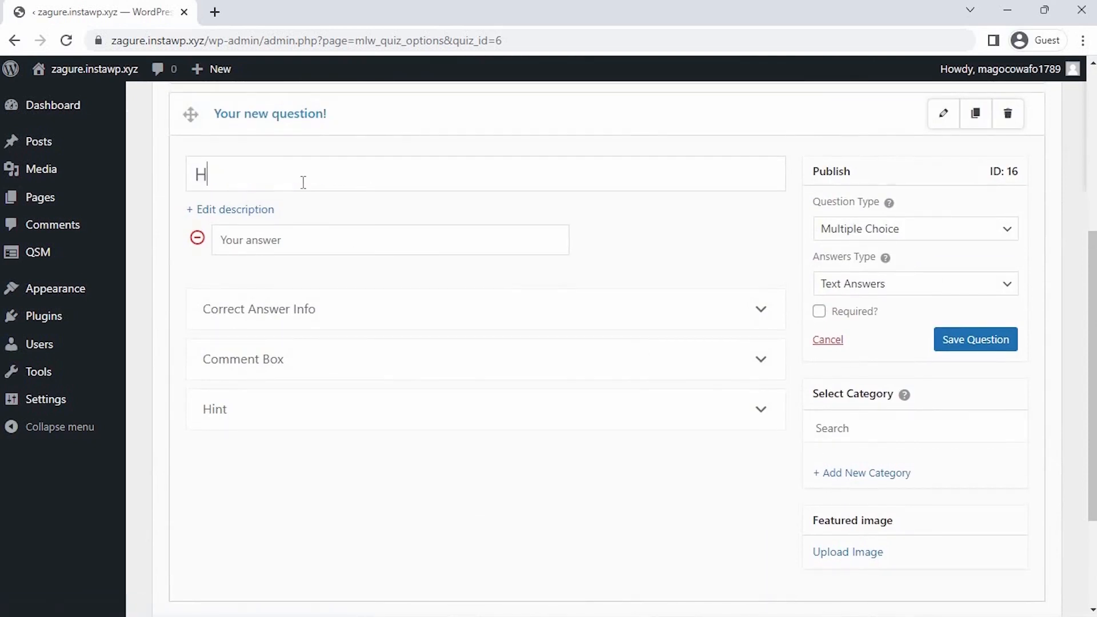
pyautogui.press('BackSpace')
pyautogui.write('What hair pro')
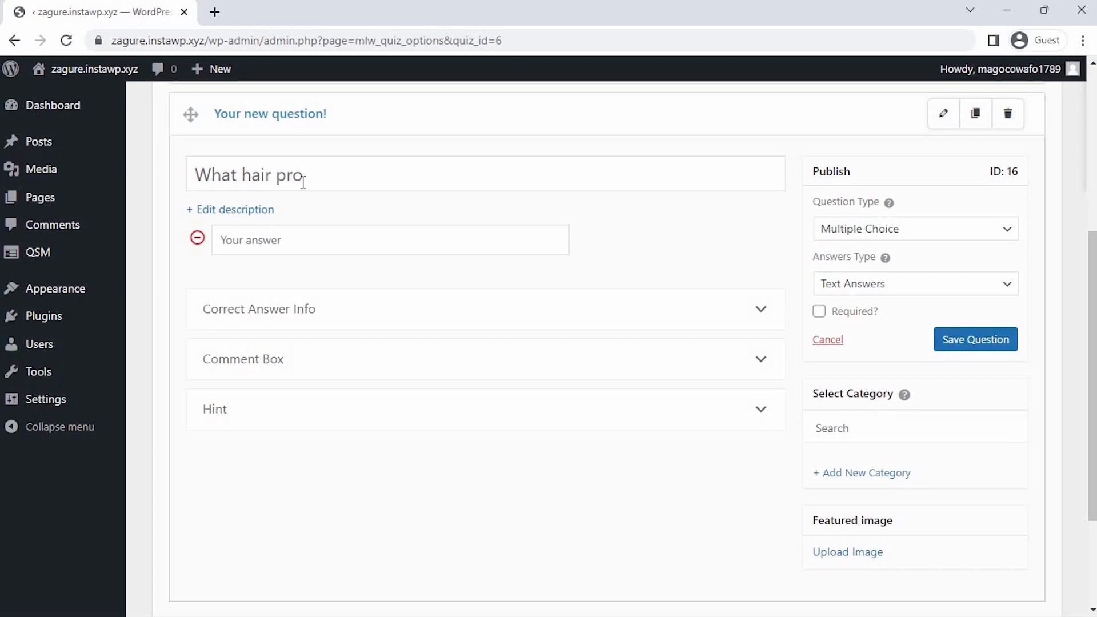
pyautogui.write('duct brands')
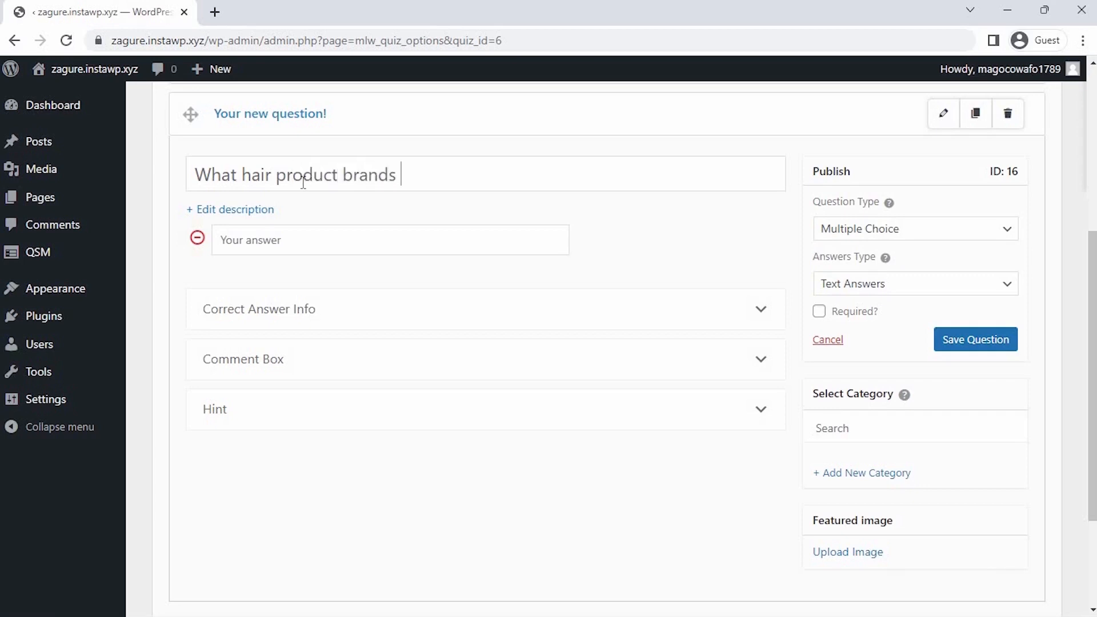
pyautogui.write(', can you think of')
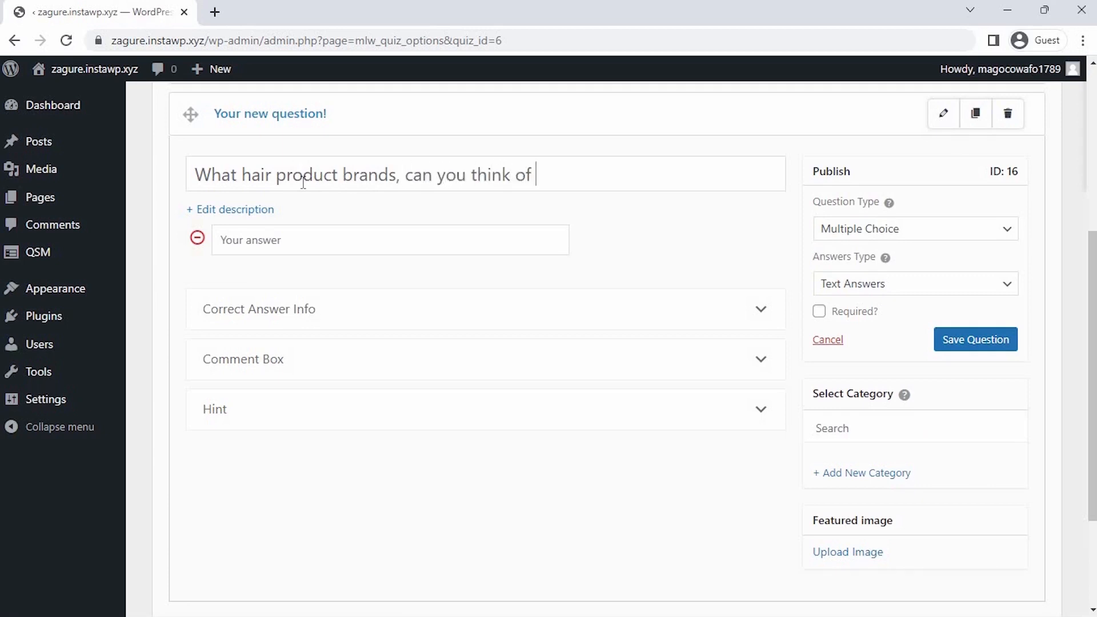
pyautogui.write(' ?')
# - Make the hair product brands question a required Short Answer question and save it
pyautogui.click(852, 229)
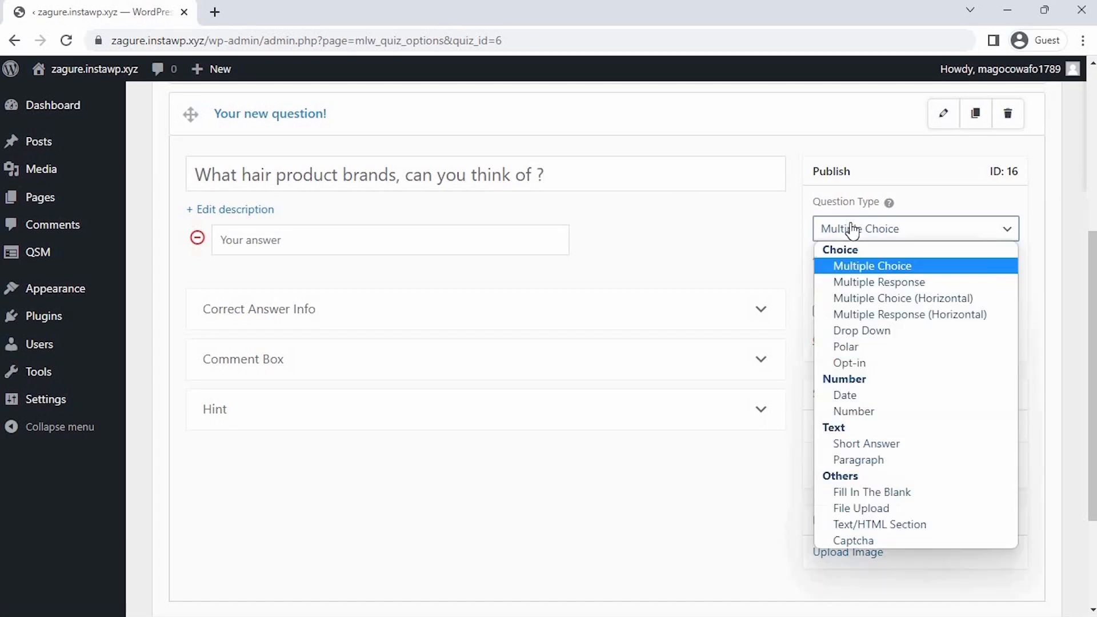
pyautogui.click(865, 444)
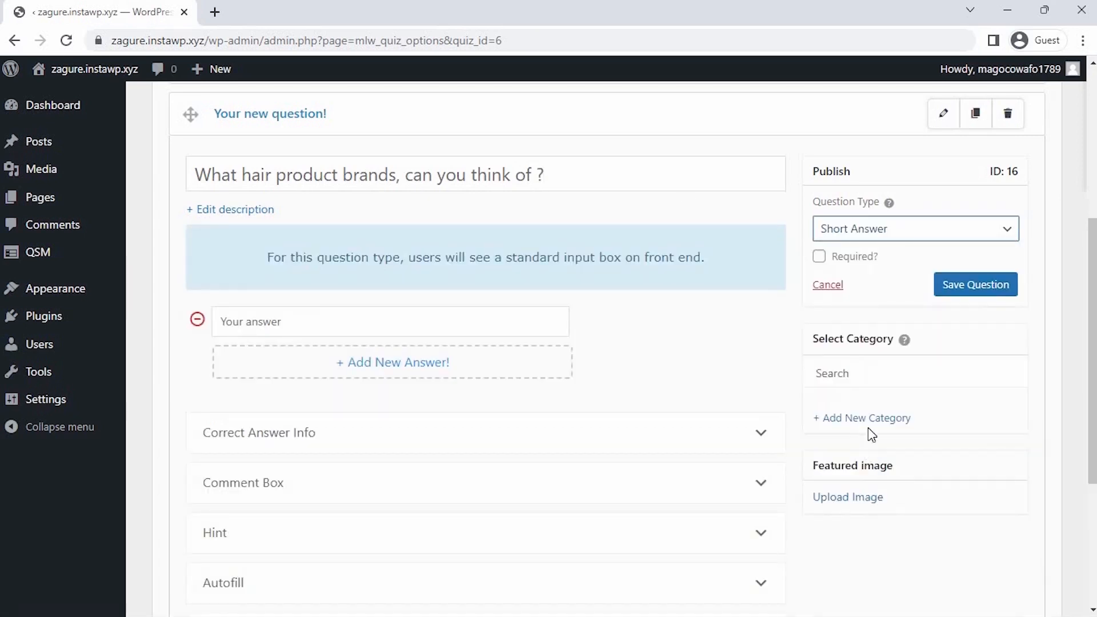
pyautogui.click(854, 258)
pyautogui.click(977, 288)
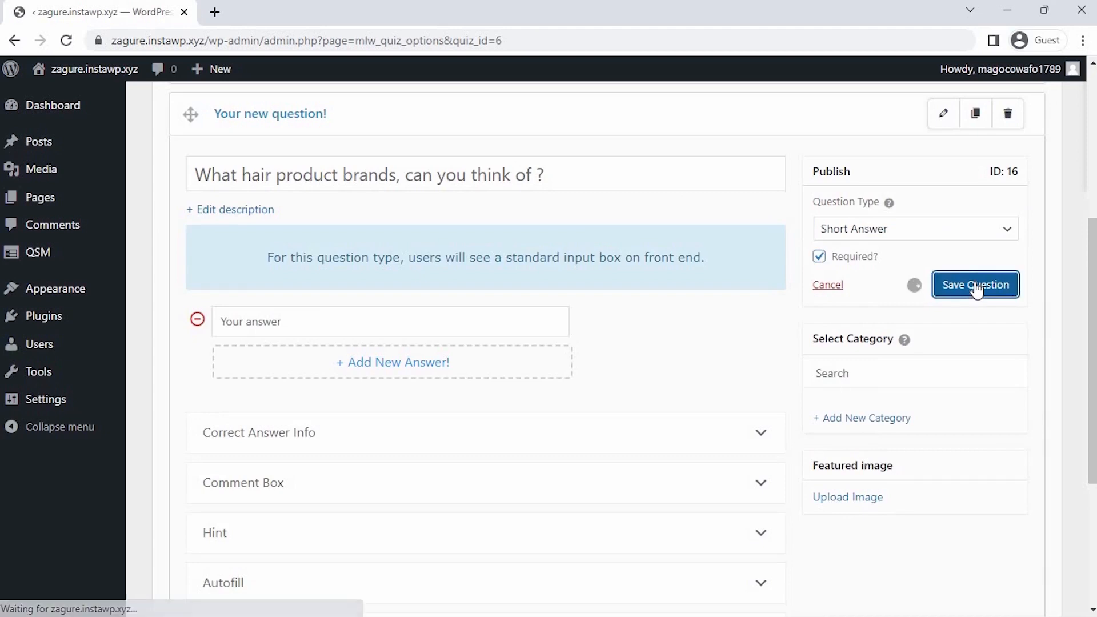
# - Create a third question titled "When did you last buy a hair product ?"
pyautogui.scroll(-4, 977, 288)
pyautogui.click(761, 487)
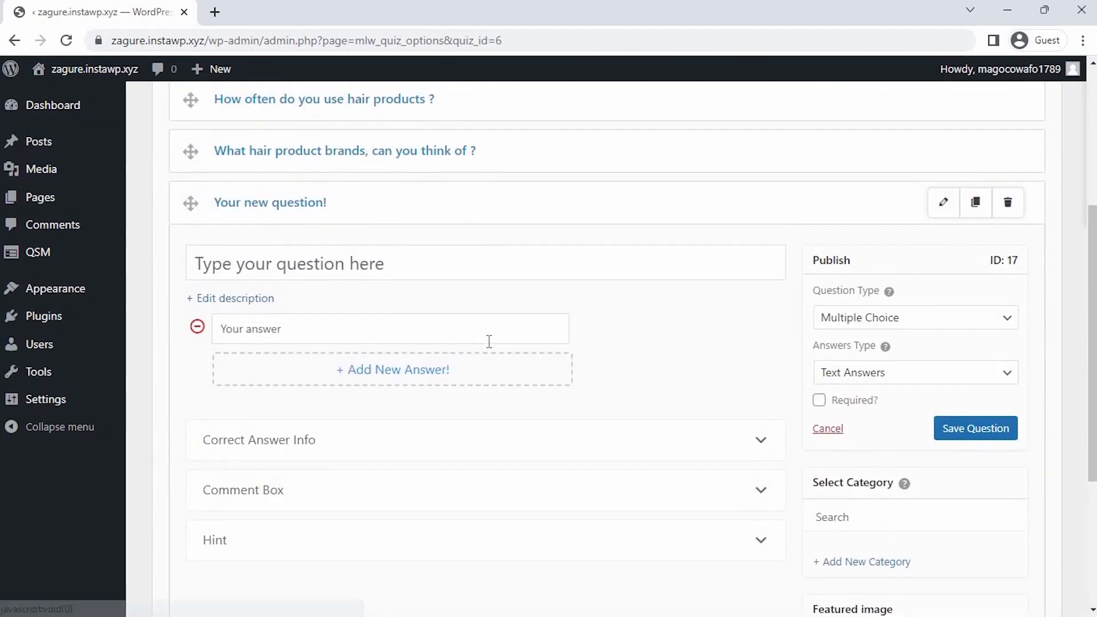
pyautogui.write('When did you la')
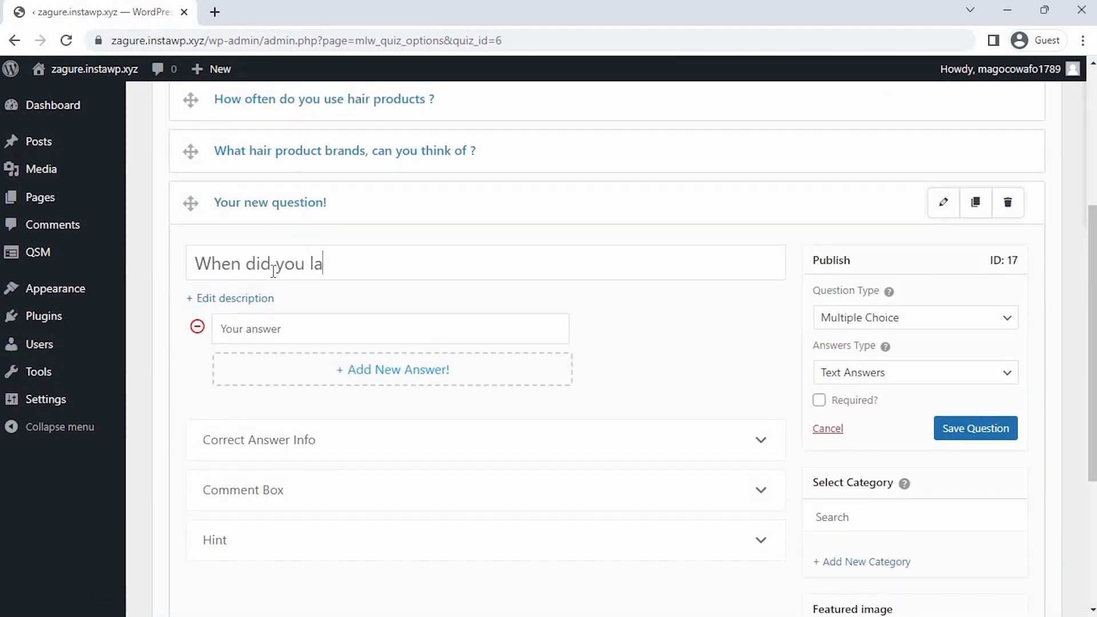
pyautogui.write('st buy a hair product ?')
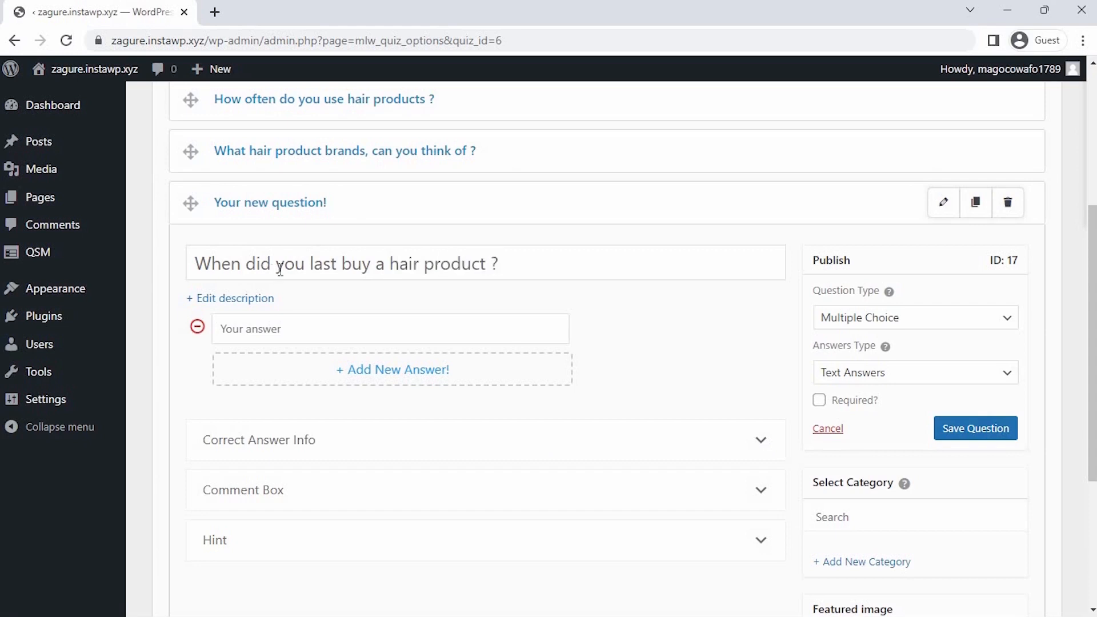
# - Keep the third question as Multiple Choice and enter the answers "Less than a month ago" and "Between 1 and 6 months ago"
pyautogui.click(849, 320)
pyautogui.click(395, 337)
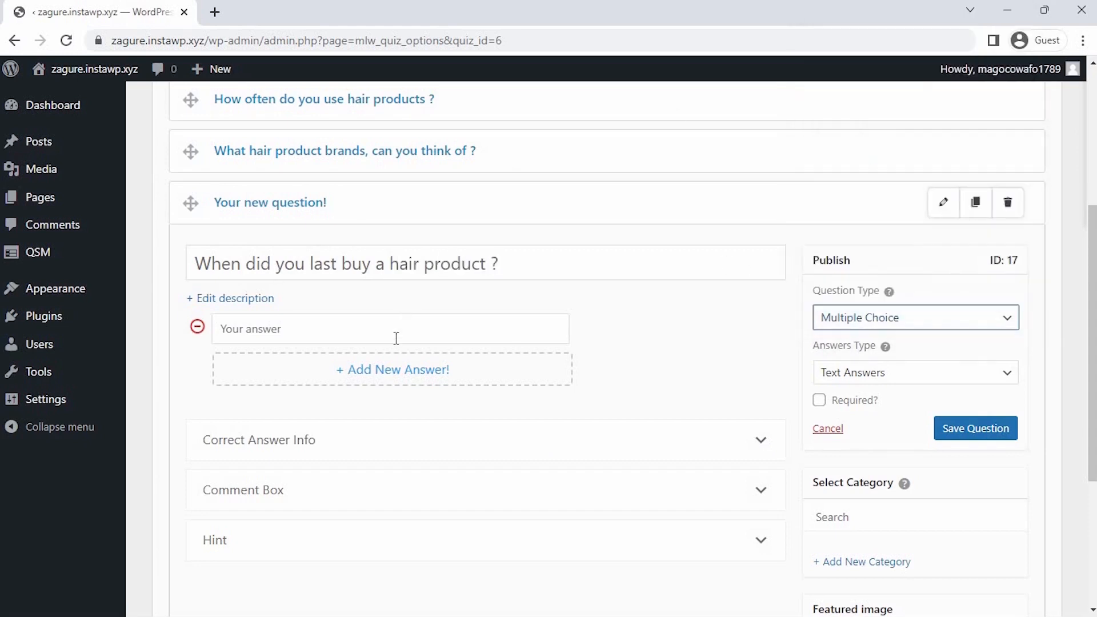
pyautogui.click(396, 338)
pyautogui.write('Less than a month')
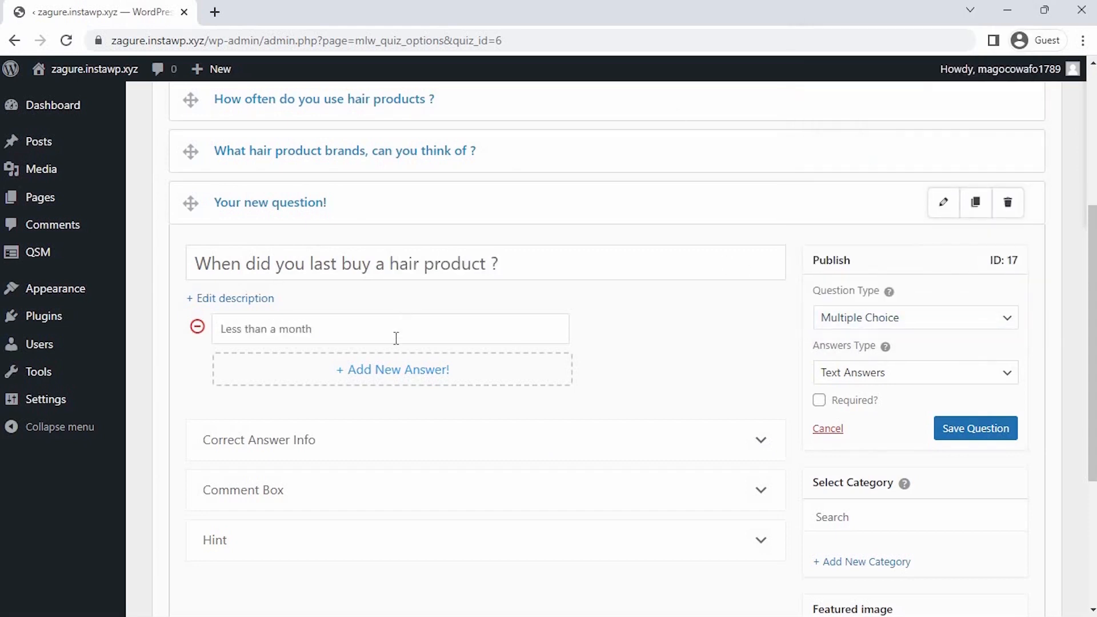
pyautogui.write(' ago')
pyautogui.click(399, 371)
pyautogui.write('Between ')
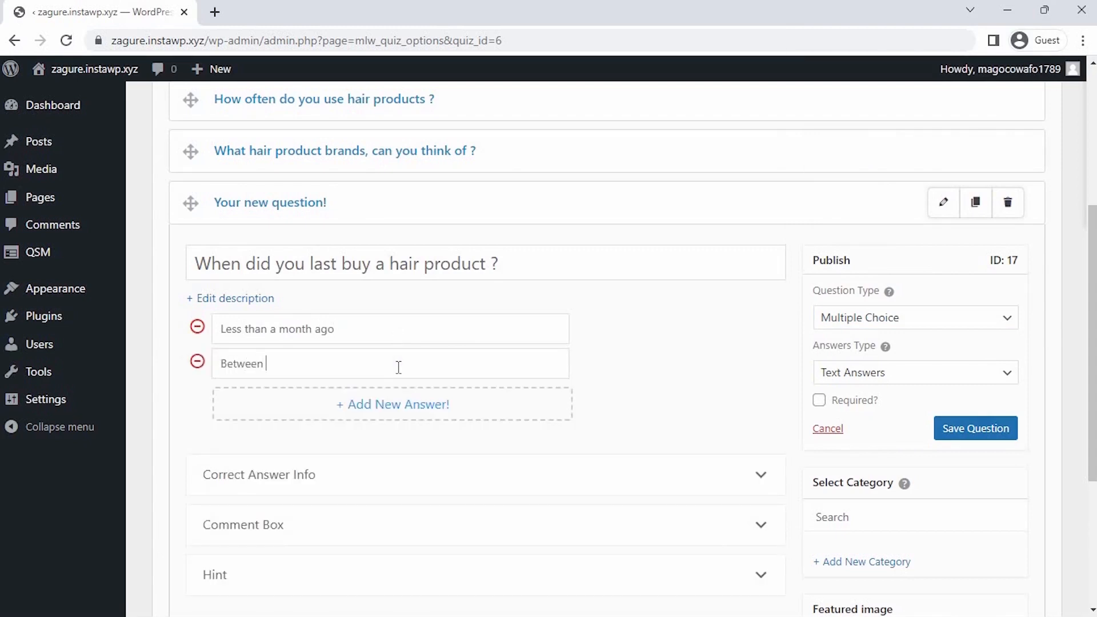
pyautogui.write('1 and 6 months ago')
# - Add two more answers to the third question: "More than a year ago" and "I don't remember"
pyautogui.click(401, 405)
pyautogui.write('More than ')
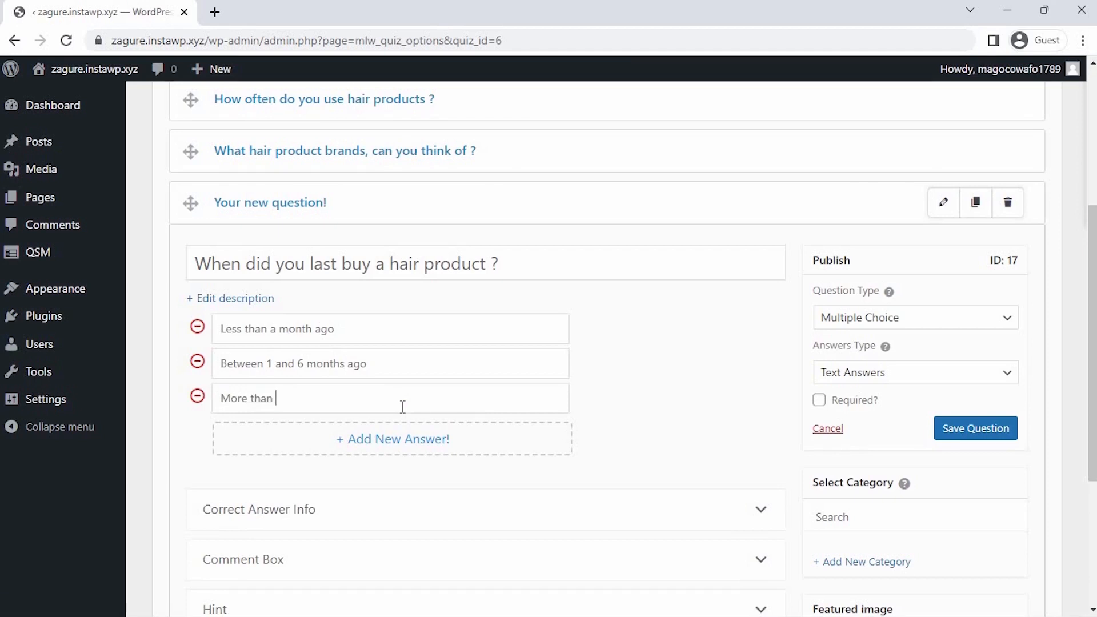
pyautogui.write('a year ago')
pyautogui.click(417, 440)
pyautogui.write("I don't")
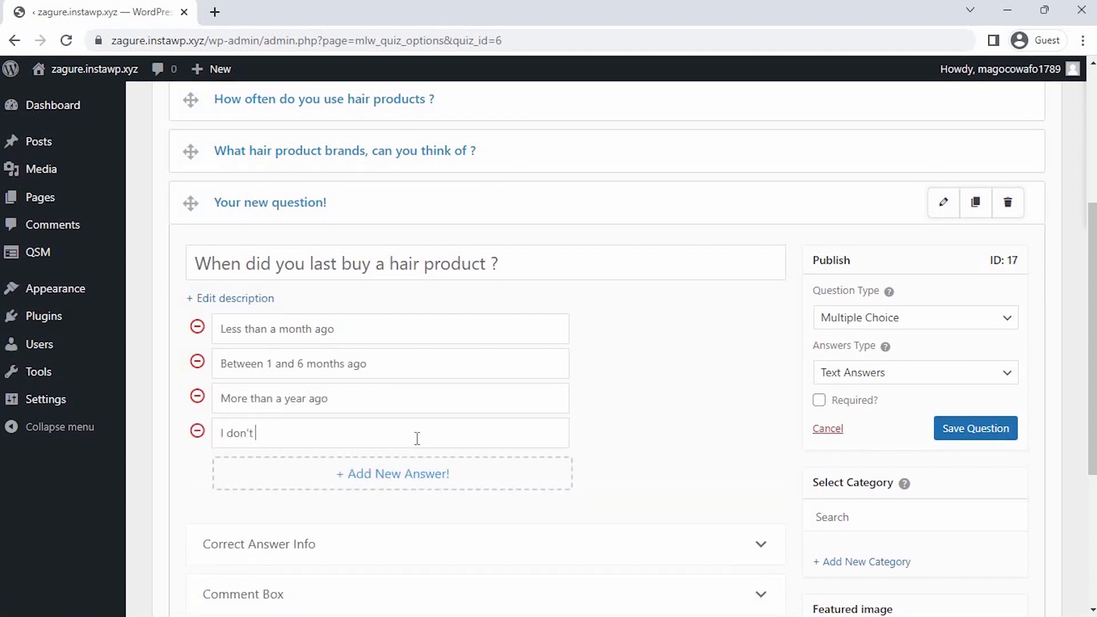
pyautogui.write(' remebwer')
pyautogui.press('BackSpace')
pyautogui.press('BackSpace')
pyautogui.press('BackSpace')
pyautogui.write('mber')
# - Save the last-purchase question as required and create a new question below it
pyautogui.click(821, 400)
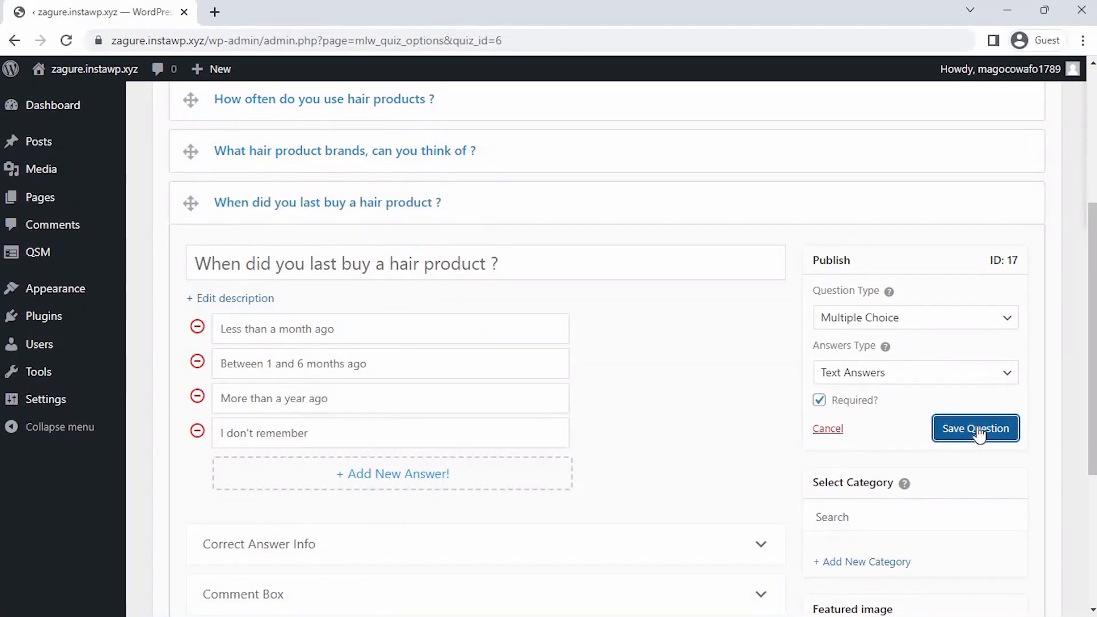
pyautogui.scroll(-5, 977, 427)
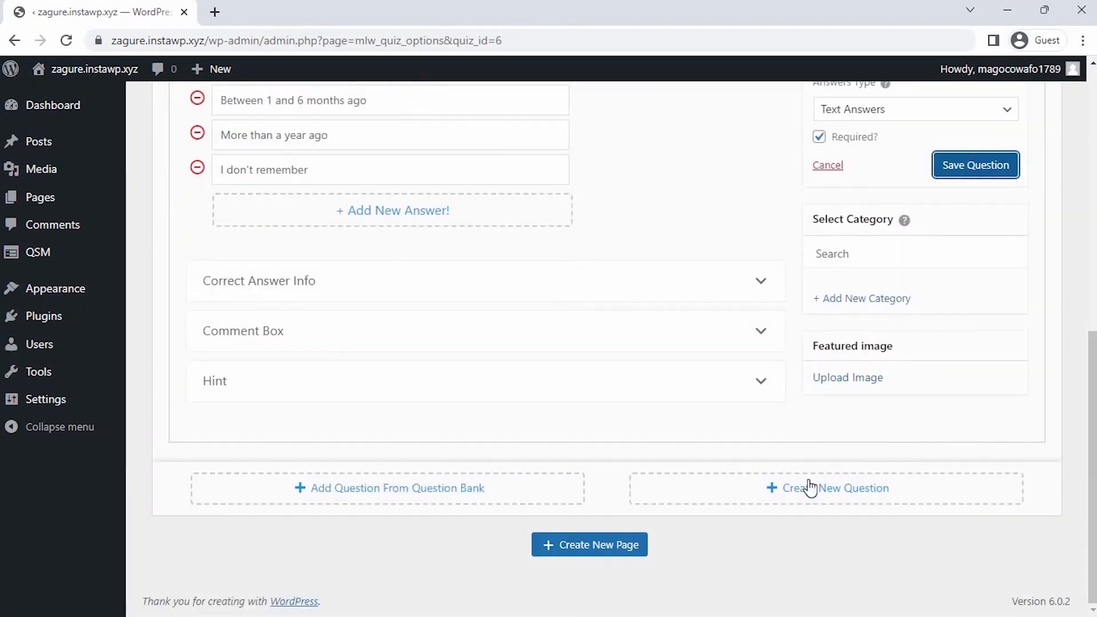
pyautogui.click(809, 488)
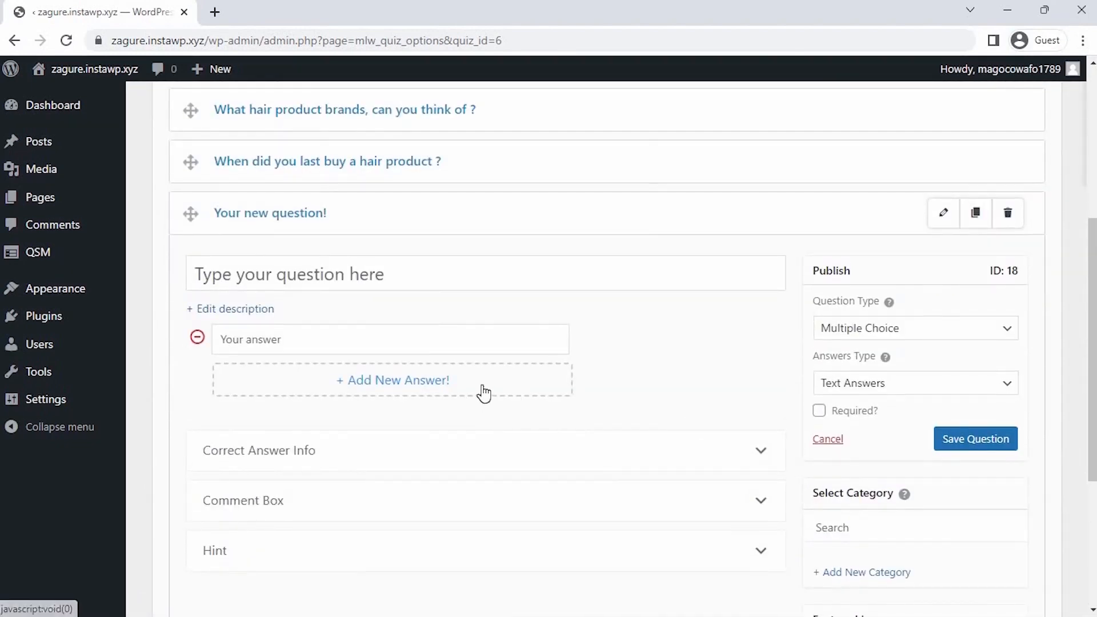
# - Title the fourth question "And at What price point do you think its too cheap to be good ?"
pyautogui.click(342, 274)
pyautogui.write('And a')
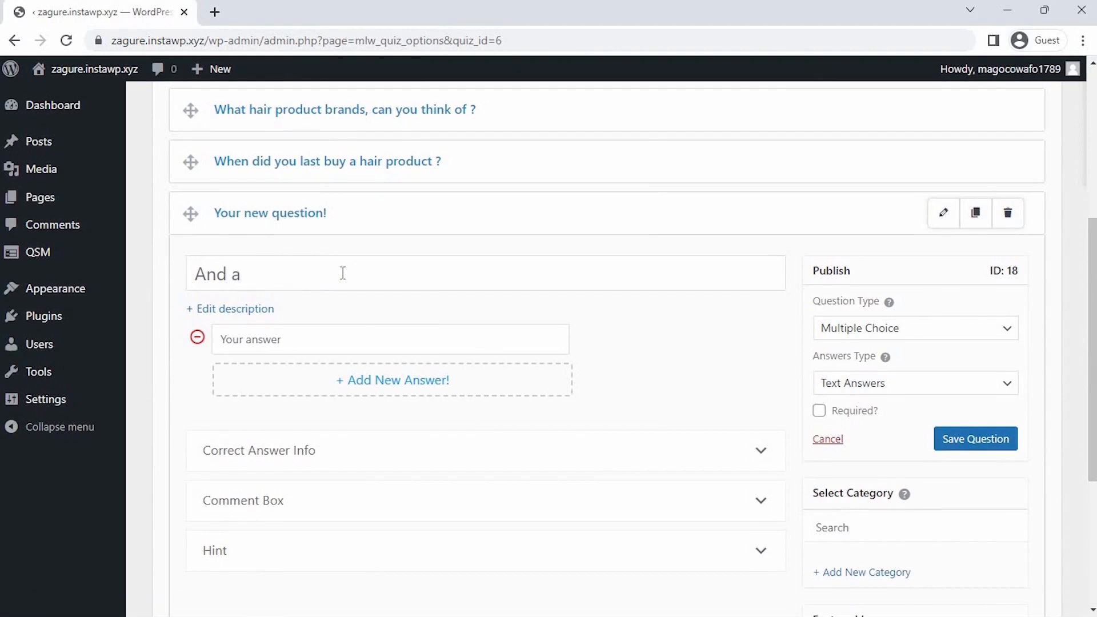
pyautogui.write('t Wjha tprice point')
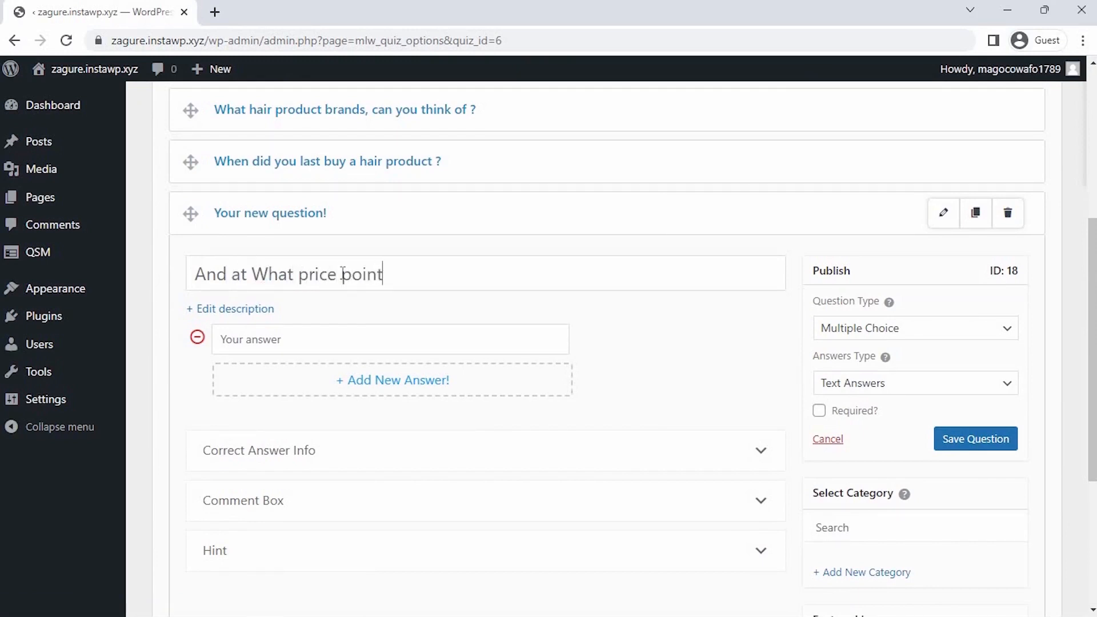
pyautogui.write(' do you think')
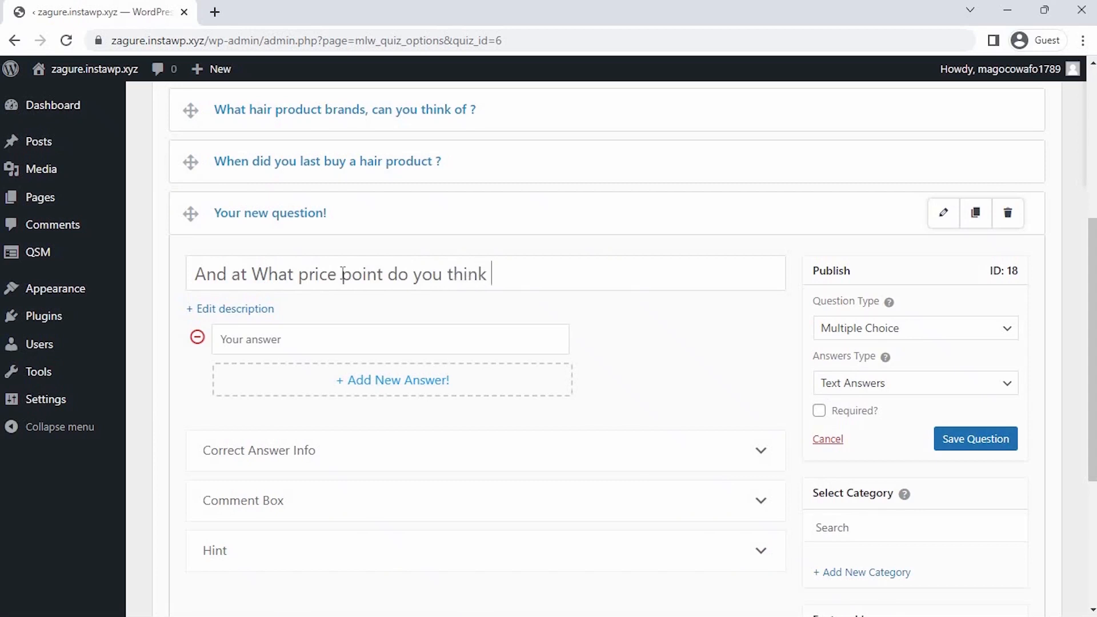
pyautogui.write(' its too cheap to be good ?')
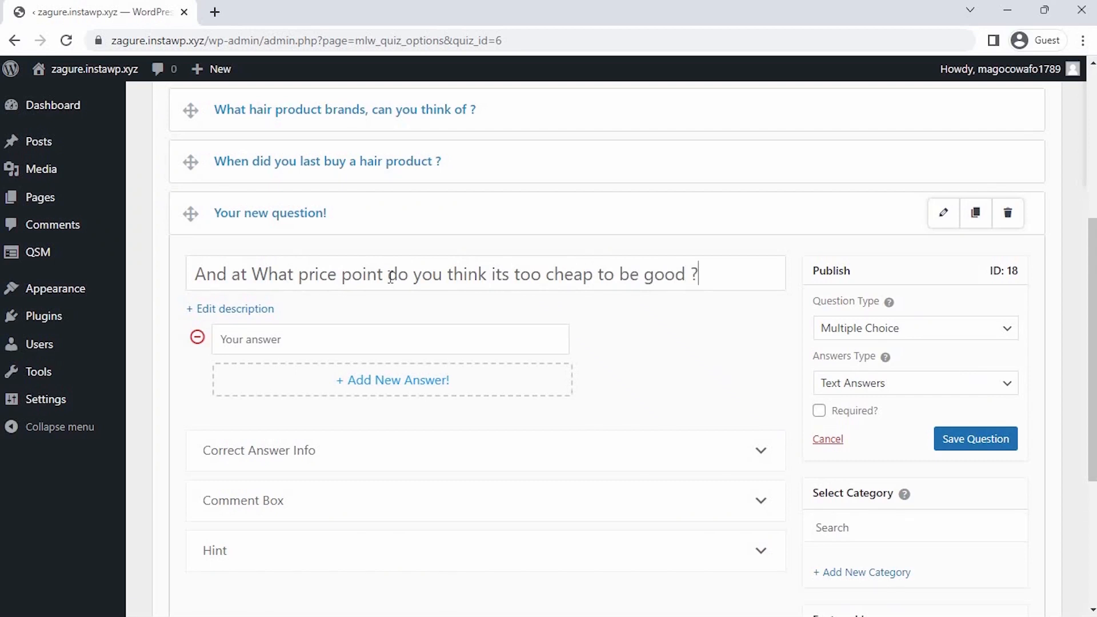
# - Make the price point question a required Short Answer question and save it
pyautogui.click(840, 330)
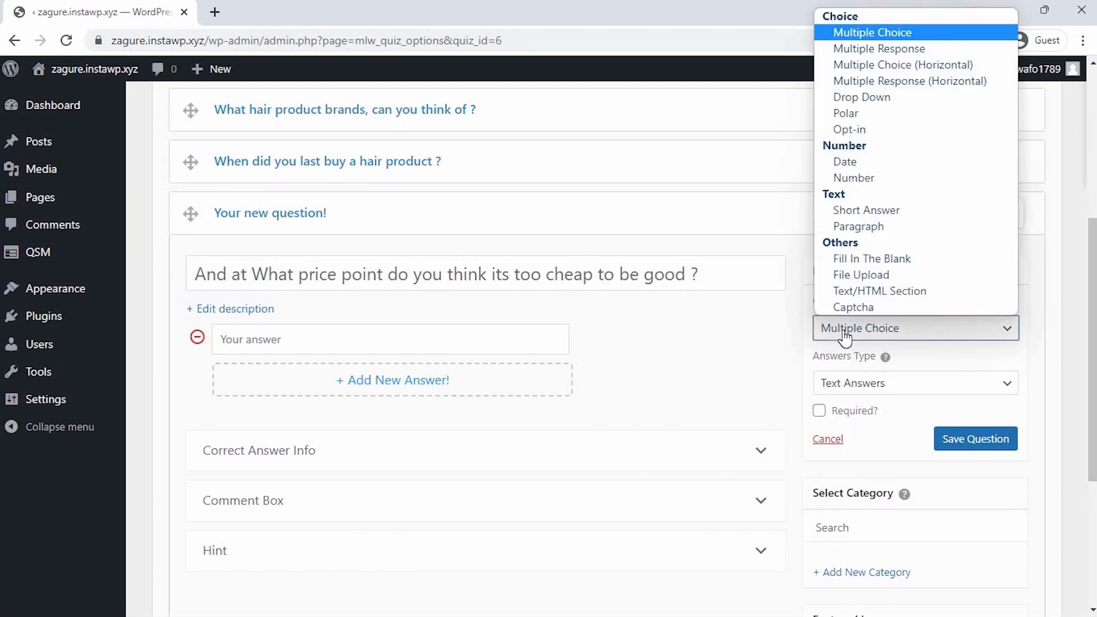
pyautogui.click(917, 209)
pyautogui.click(854, 356)
pyautogui.click(963, 388)
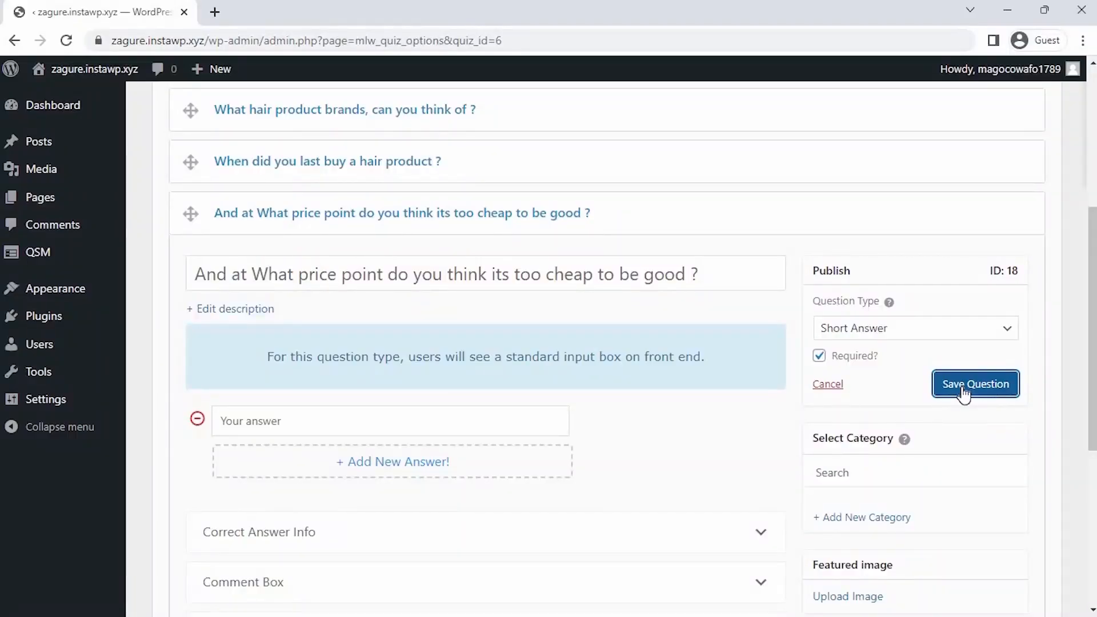
pyautogui.click(964, 395)
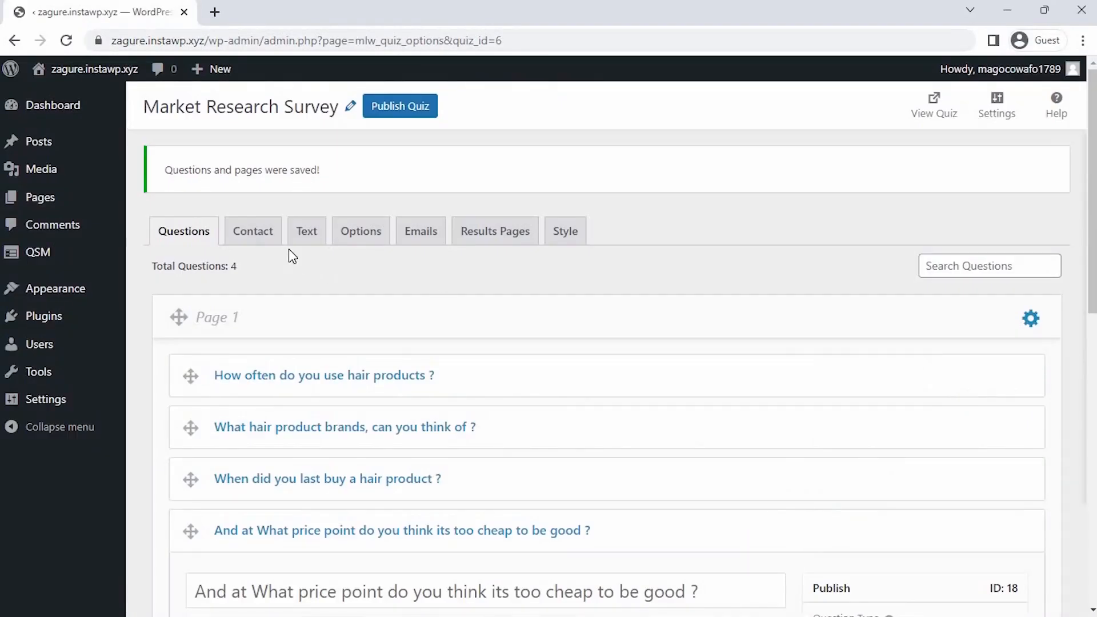
# - Add a Text field labelled "Full Name" to the survey's contact form
pyautogui.click(244, 232)
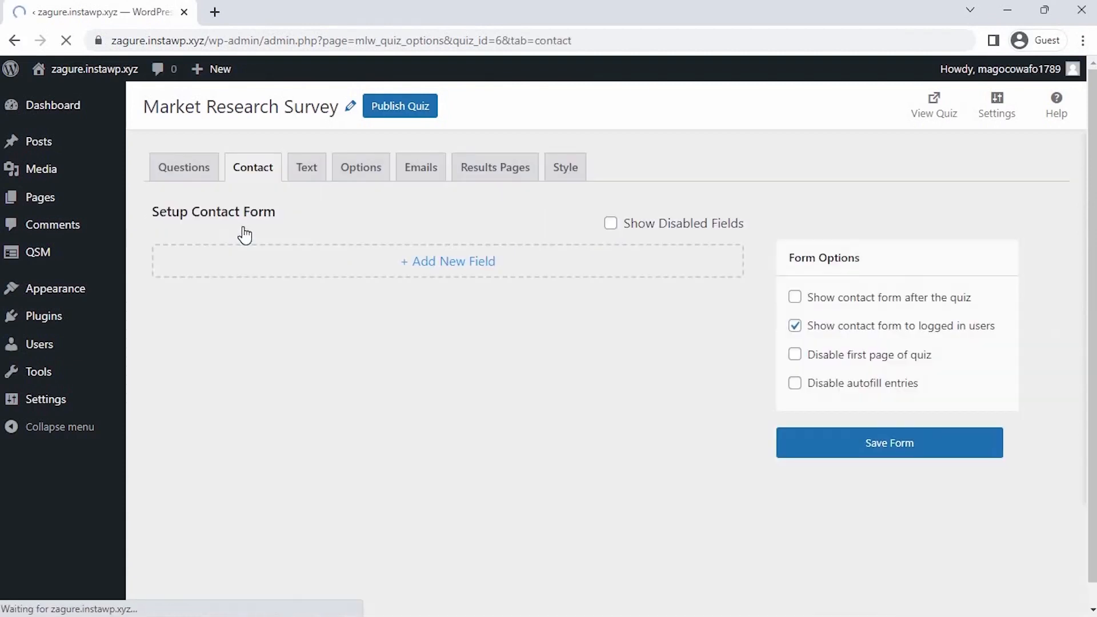
pyautogui.click(346, 261)
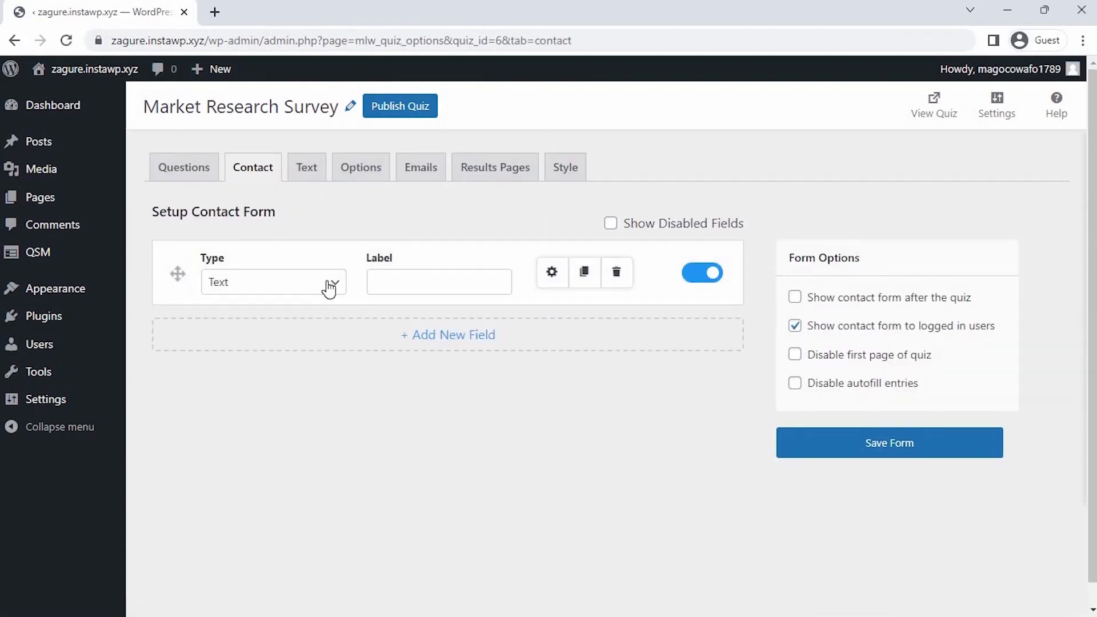
pyautogui.click(326, 287)
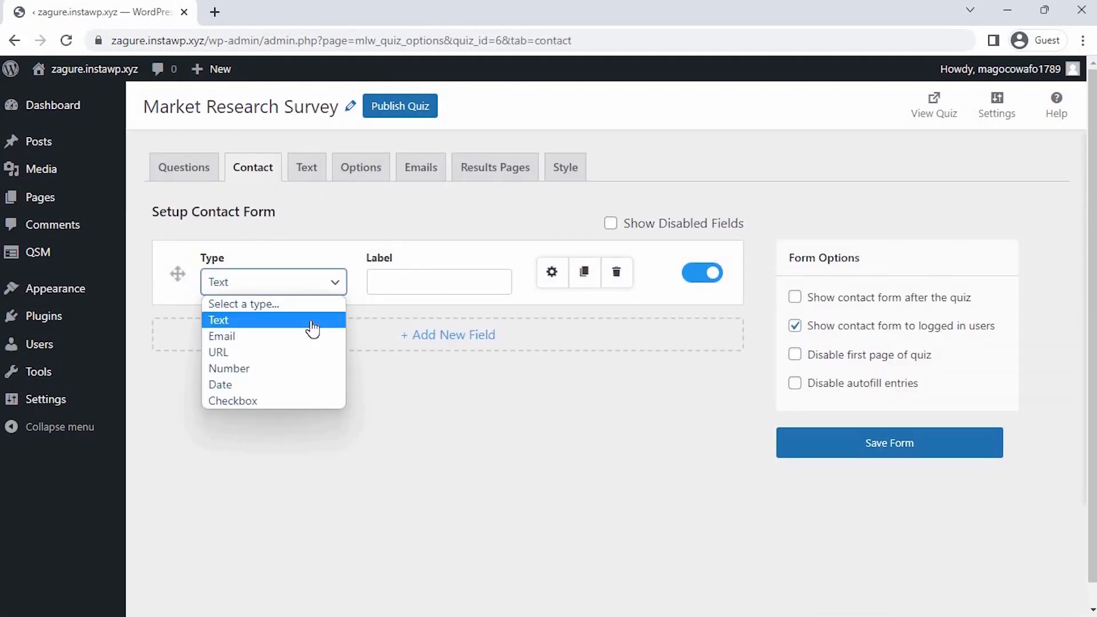
pyautogui.click(311, 321)
pyautogui.click(412, 279)
pyautogui.write('Full Name')
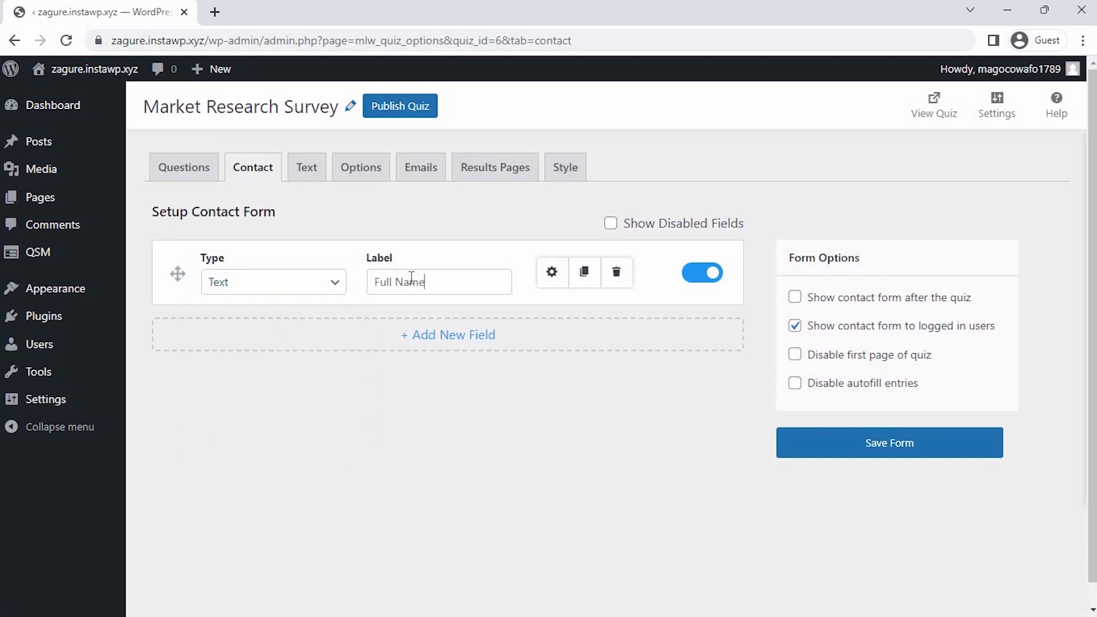
# - Make the Full Name contact field required and close its settings
pyautogui.click(550, 274)
pyautogui.click(527, 372)
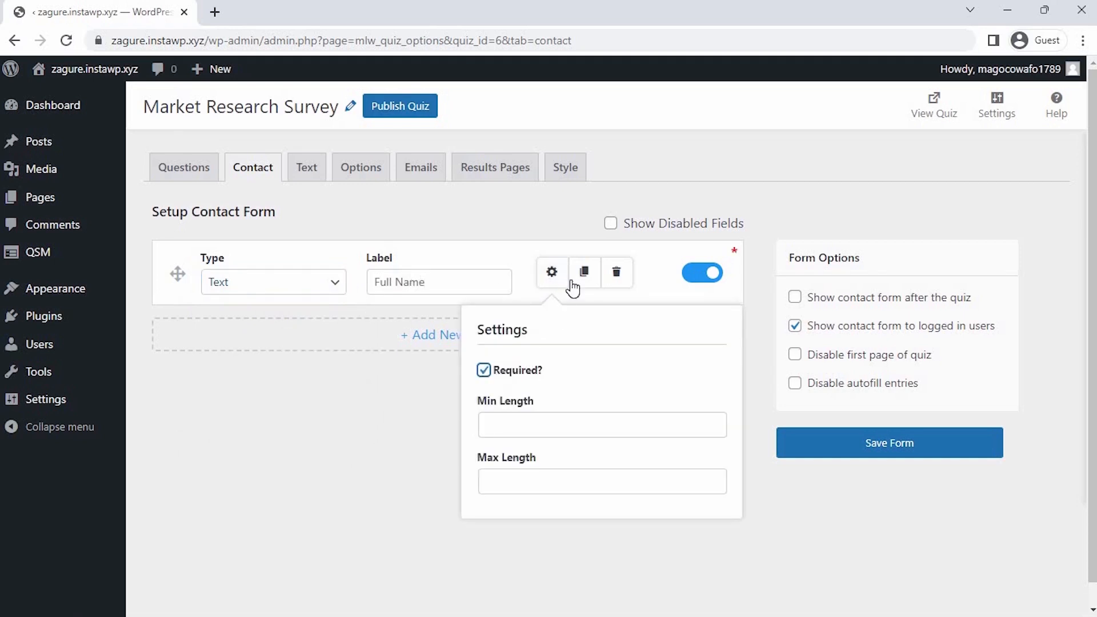
pyautogui.click(552, 282)
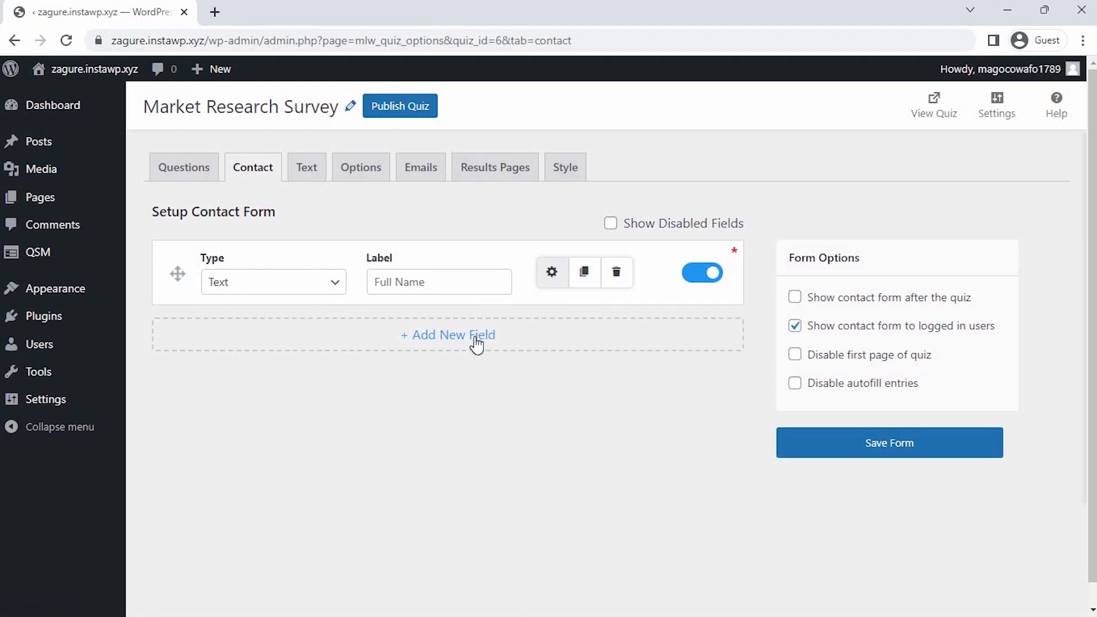
# - Add a Number field labelled "Contact Number" to the contact form and save the form
pyautogui.click(438, 343)
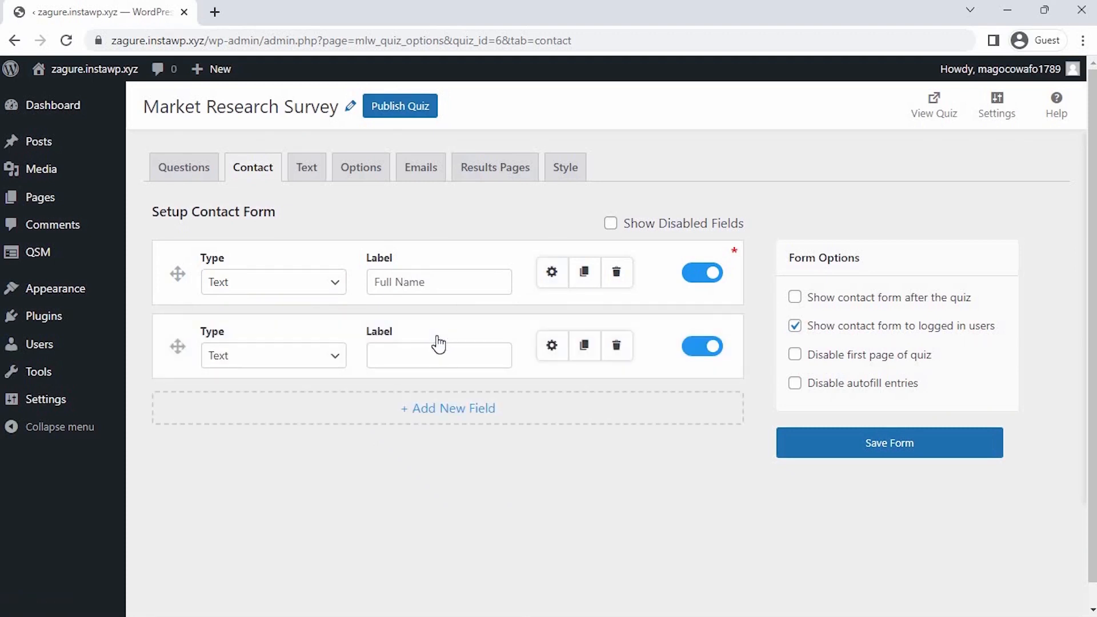
pyautogui.click(288, 363)
pyautogui.click(296, 444)
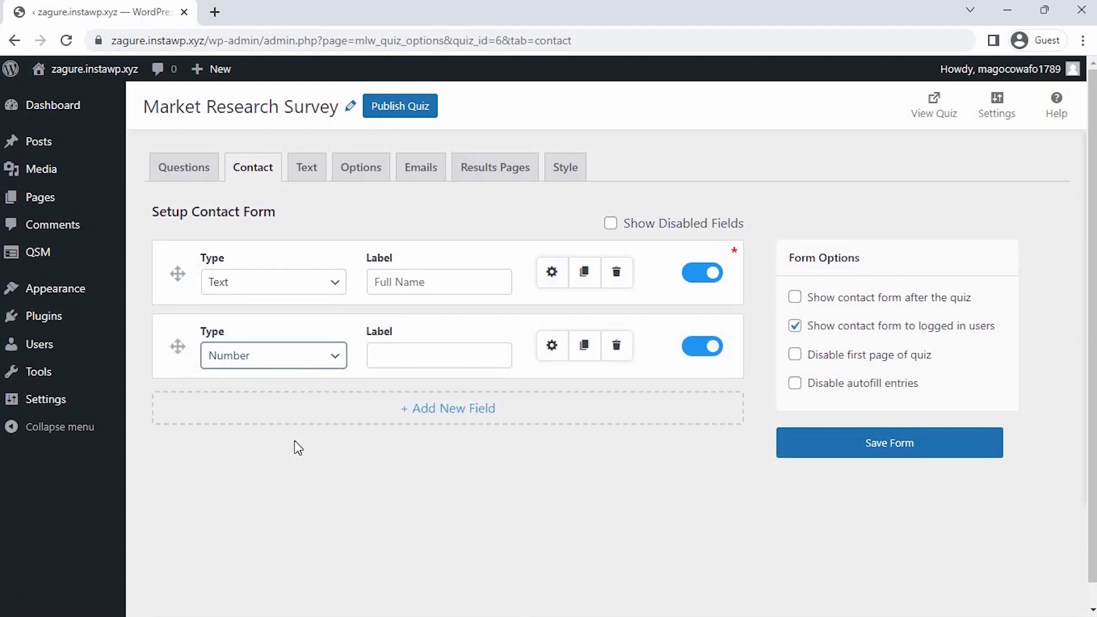
pyautogui.click(420, 356)
pyautogui.write('Contact Number')
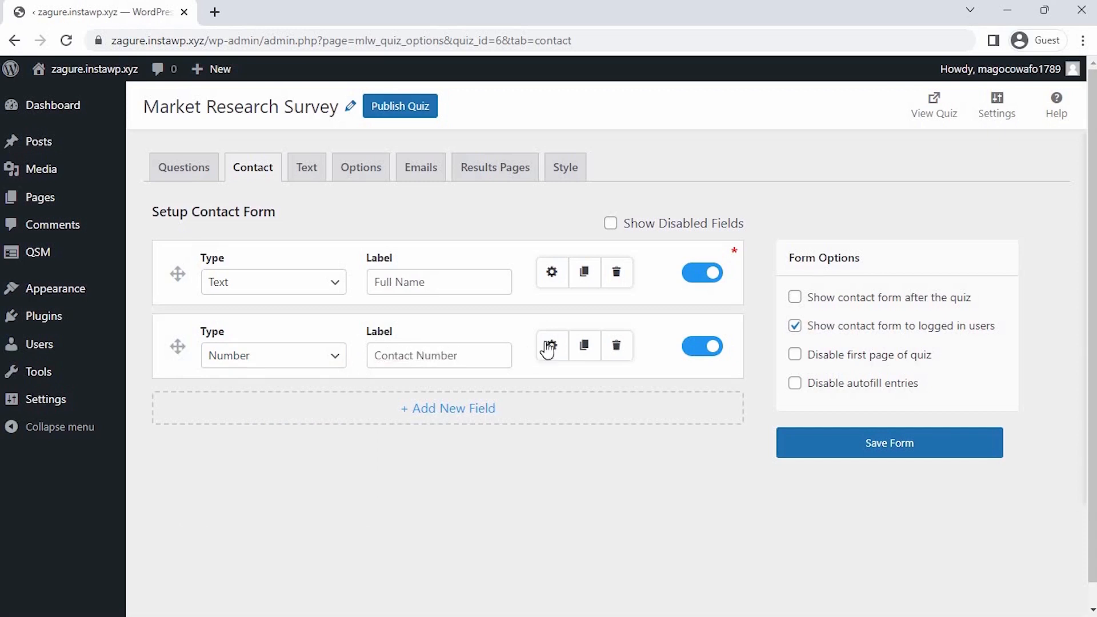
pyautogui.click(787, 449)
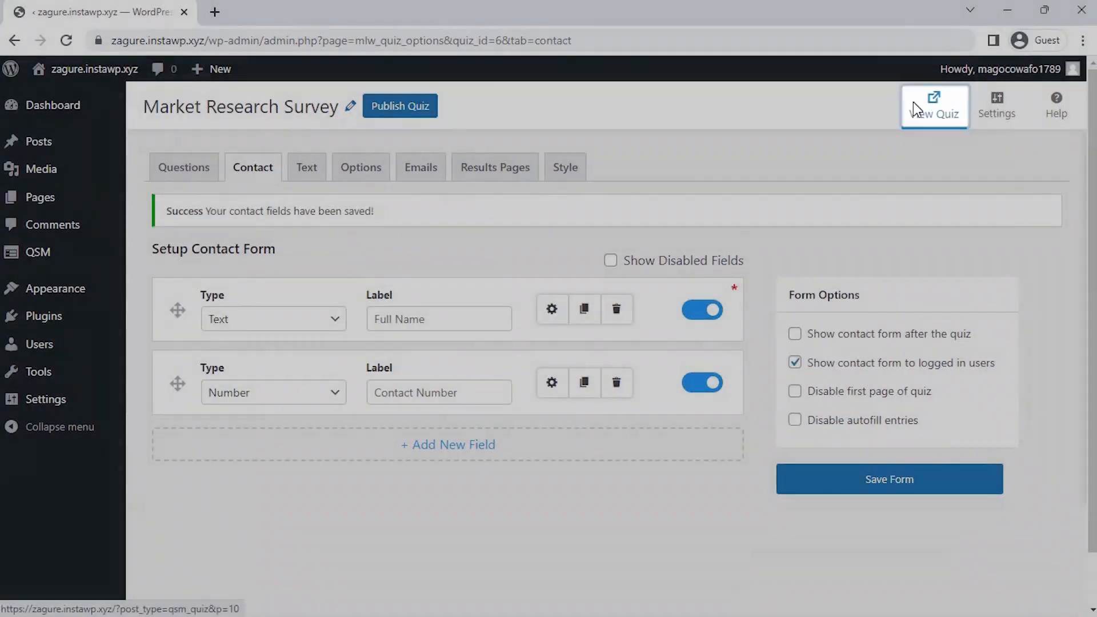
# - Preview the survey page, review its contact fields and questions, and test the hair product usage slider by setting it to 3
pyautogui.click(914, 102)
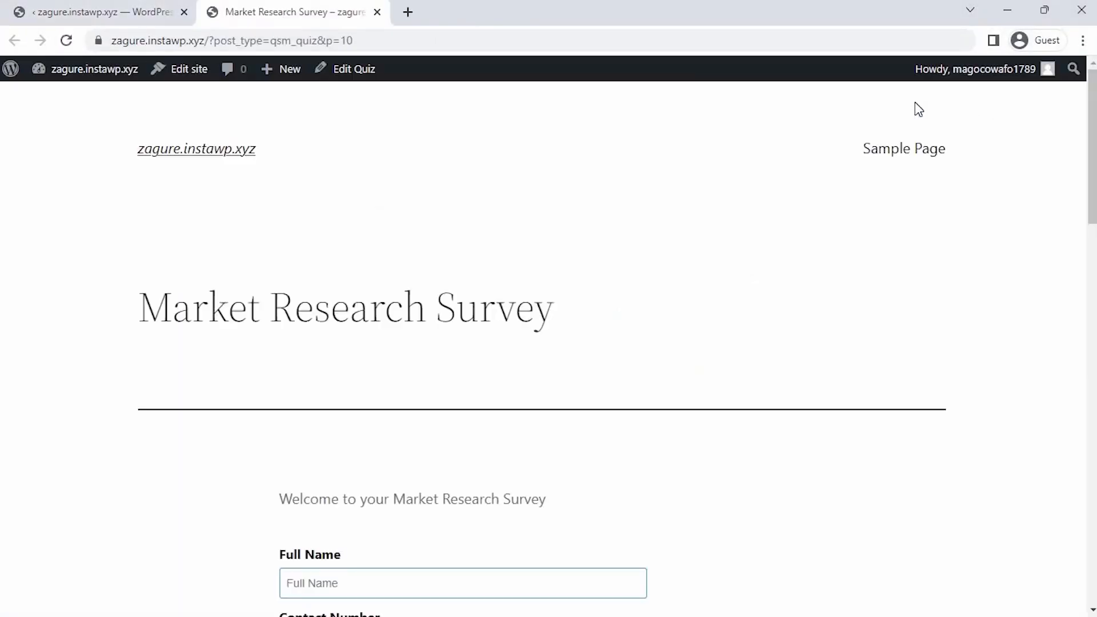
pyautogui.scroll(-6, 529, 456)
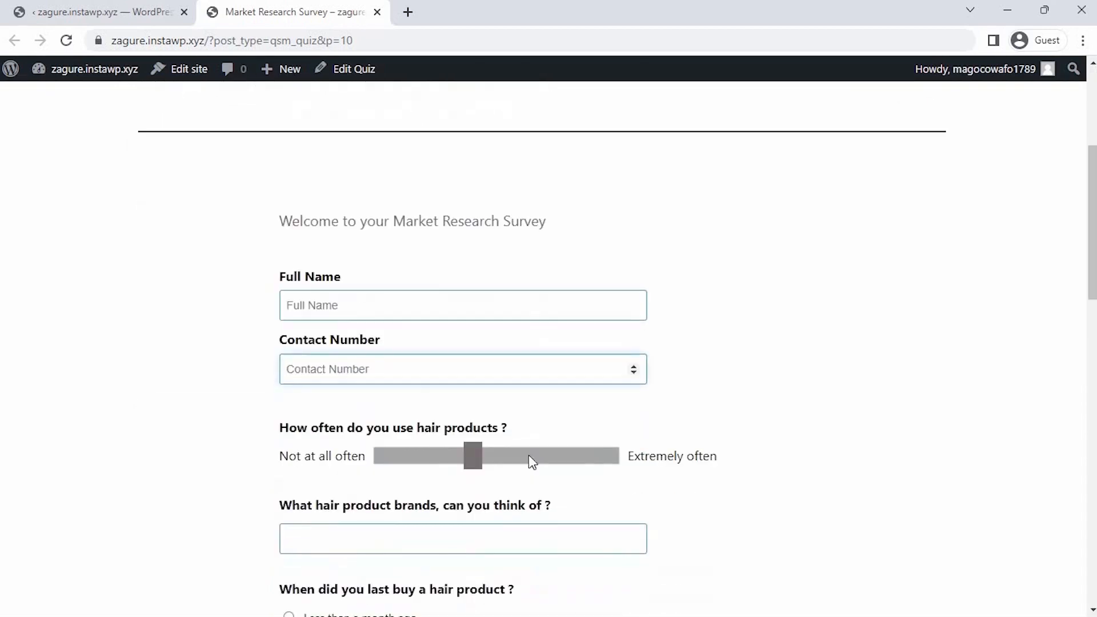
pyautogui.scroll(-4, 531, 455)
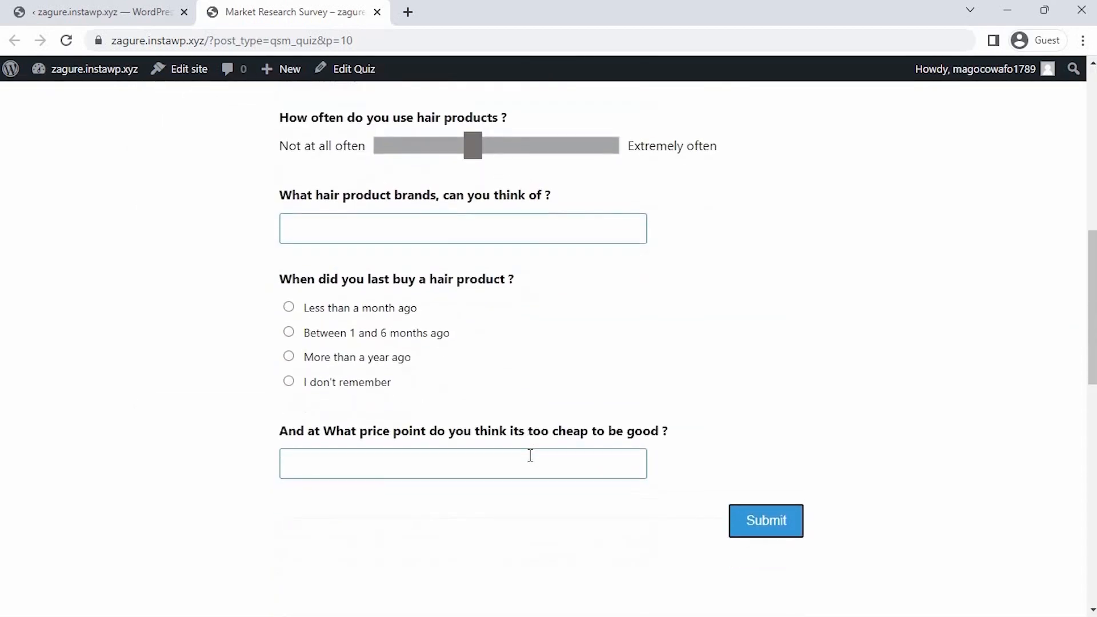
pyautogui.scroll(5, 531, 455)
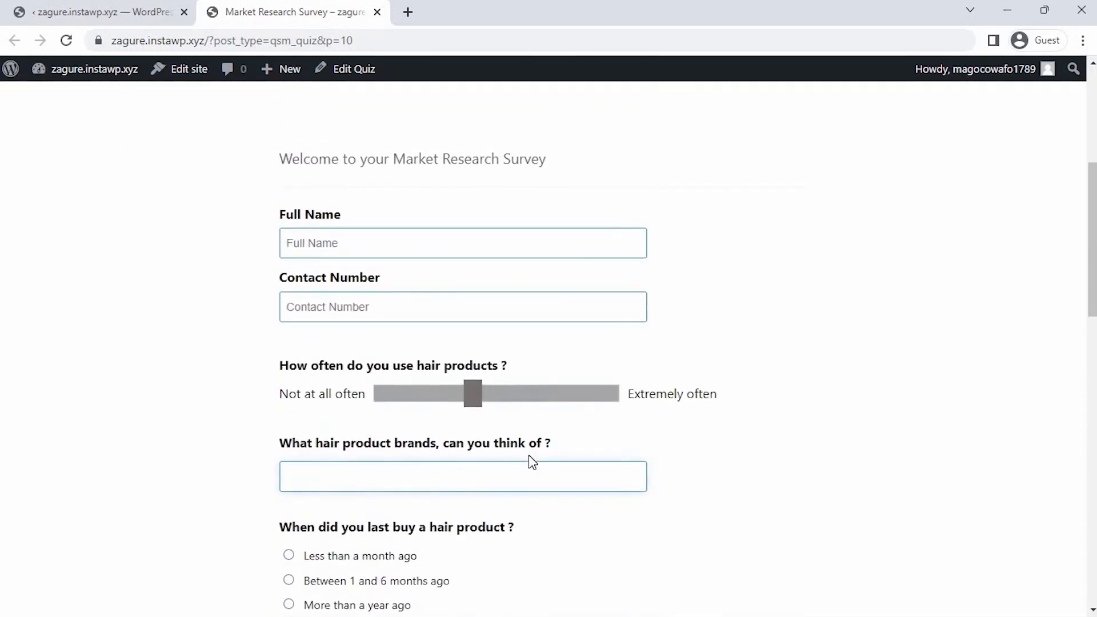
pyautogui.scroll(2, 533, 463)
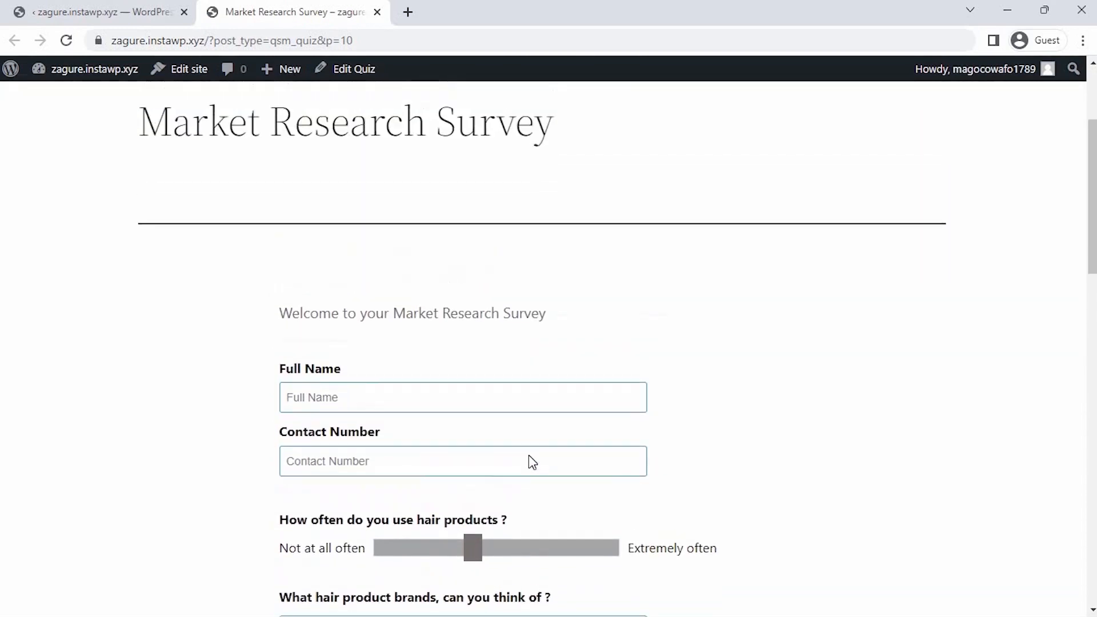
pyautogui.moveTo(473, 575); pyautogui.dragTo(508, 571)
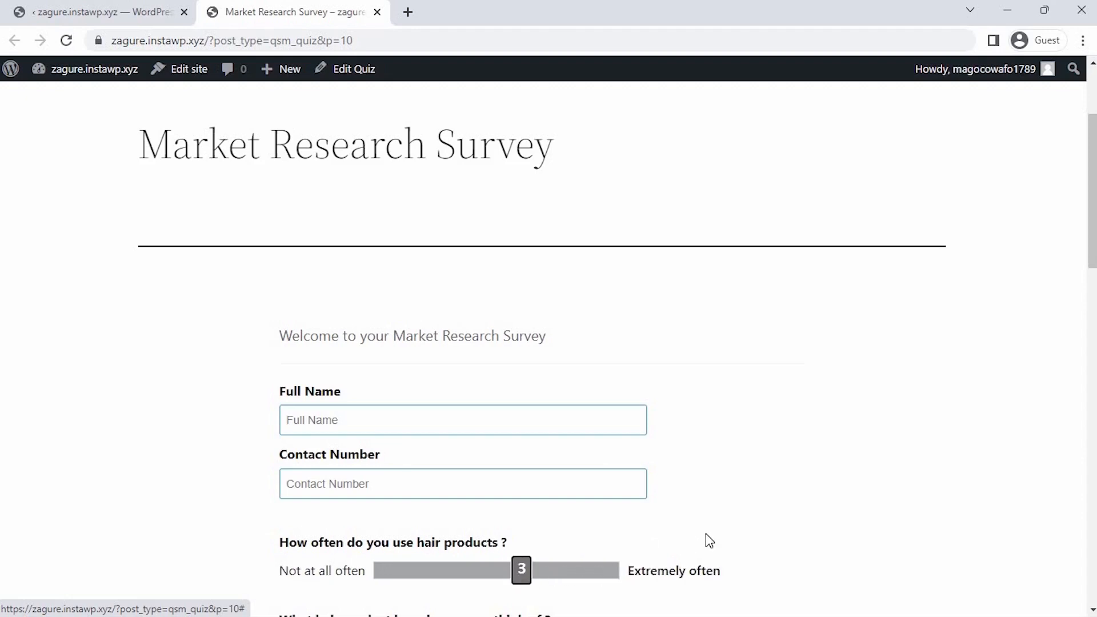
pyautogui.scroll(3, 709, 541)
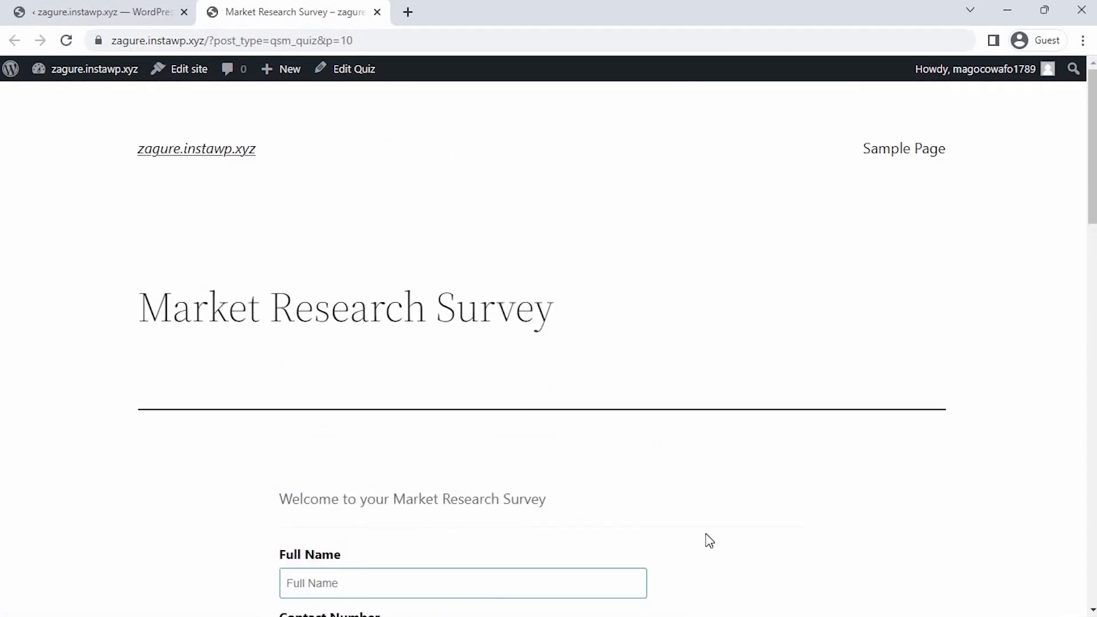